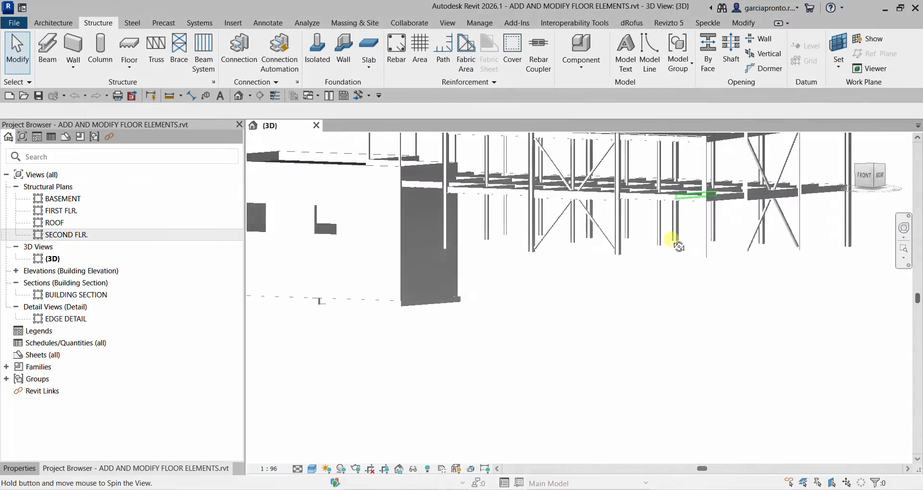
pyautogui.scroll(5, 519, 173)
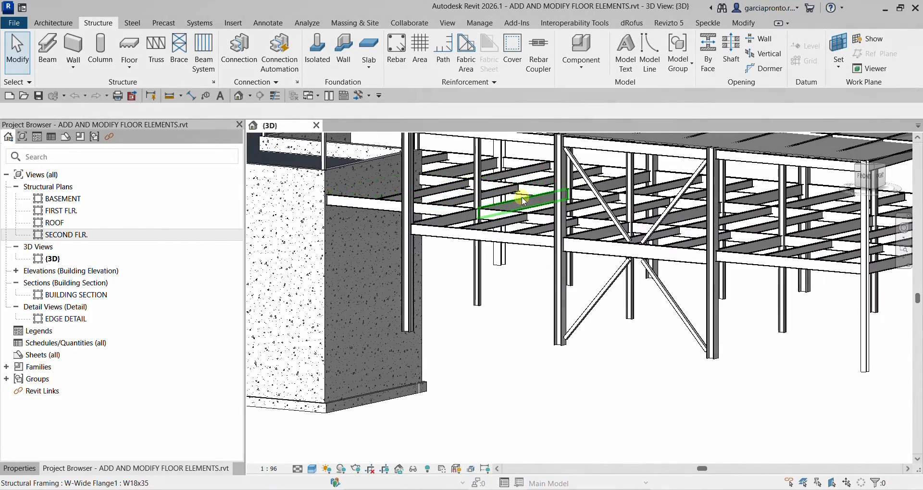
pyautogui.moveTo(523, 200)
pyautogui.keyDown('shift'); pyautogui.mouseDown(button='middle')
pyautogui.moveTo(457, 205)
pyautogui.moveTo(505, 212)
pyautogui.moveTo(517, 193)
pyautogui.mouseUp(button='middle'); pyautogui.keyUp('shift')
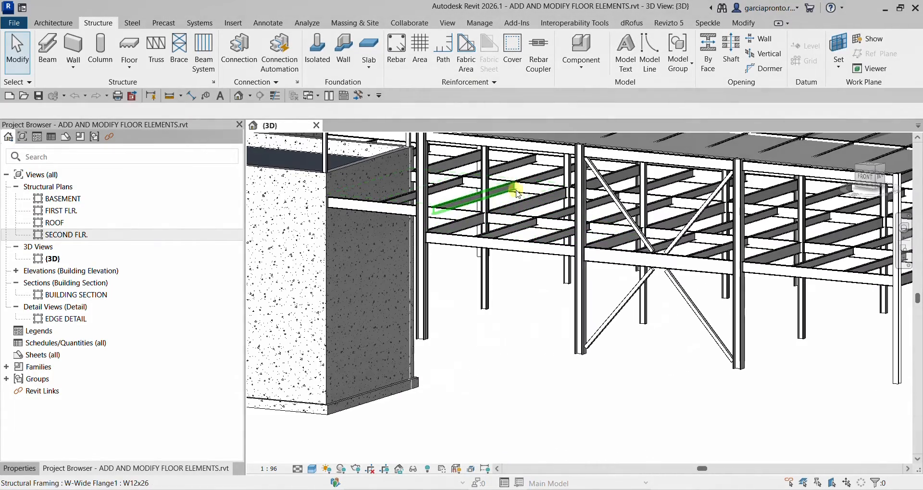
pyautogui.keyDown('shift'); pyautogui.moveTo(630, 228); pyautogui.dragTo(602, 231, button='middle'); pyautogui.keyUp('shift')
pyautogui.scroll(-4, 708, 251)
pyautogui.scroll(4, 572, 254)
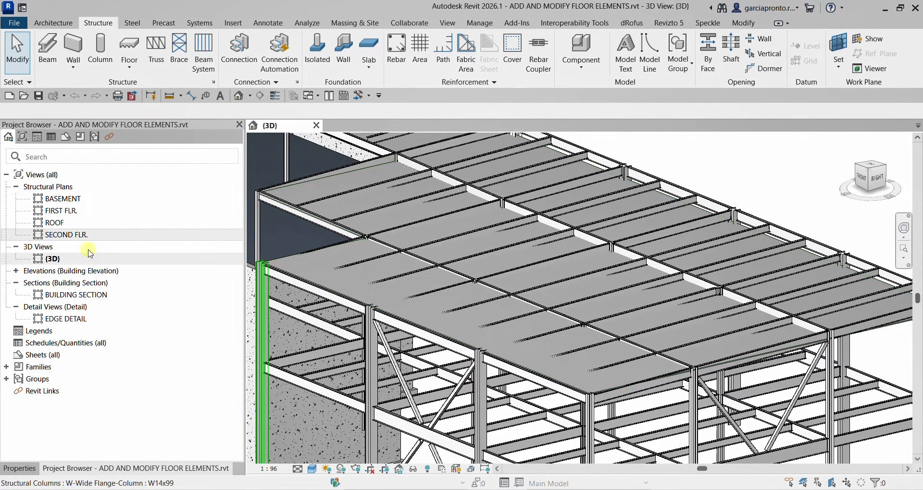
# - Open the SECOND FLR. structural plan and start a structural floor sketch with straight boundary lines
pyautogui.doubleClick(77, 238)
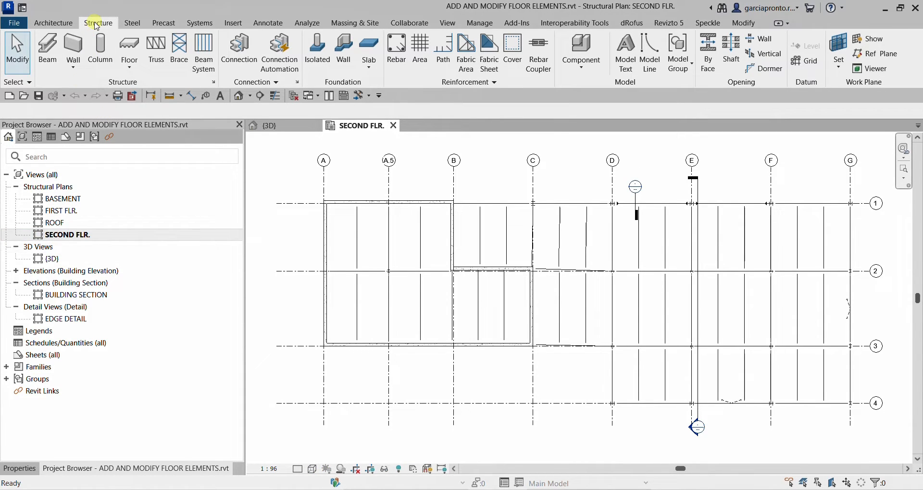
pyautogui.click(129, 61)
pyautogui.click(156, 89)
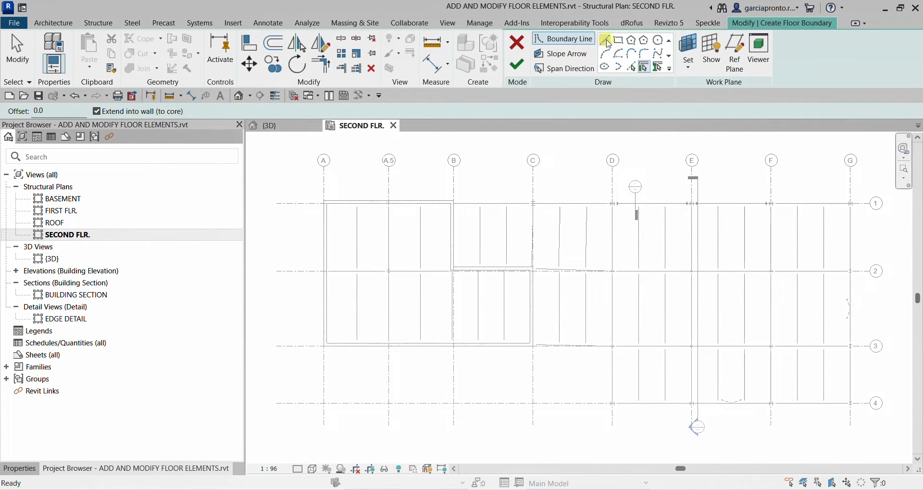
pyautogui.click(607, 41)
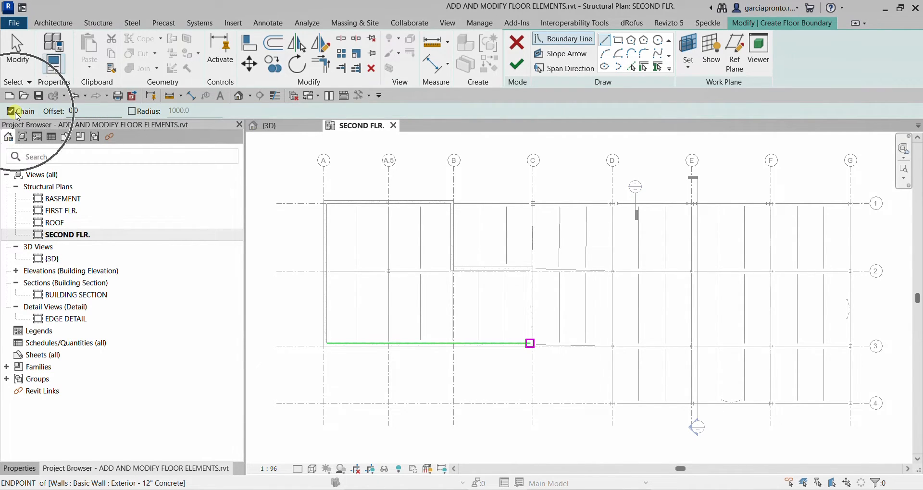
# - Draw the floor boundary along grid 1 from the outer wall face at grid B to the column at grid G
pyautogui.scroll(5, 493, 183)
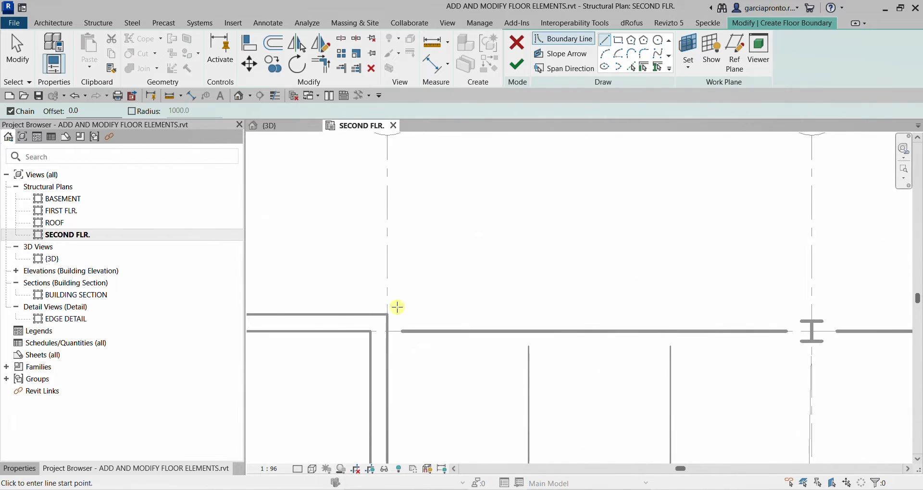
pyautogui.click(387, 331)
pyautogui.scroll(-4, 454, 360)
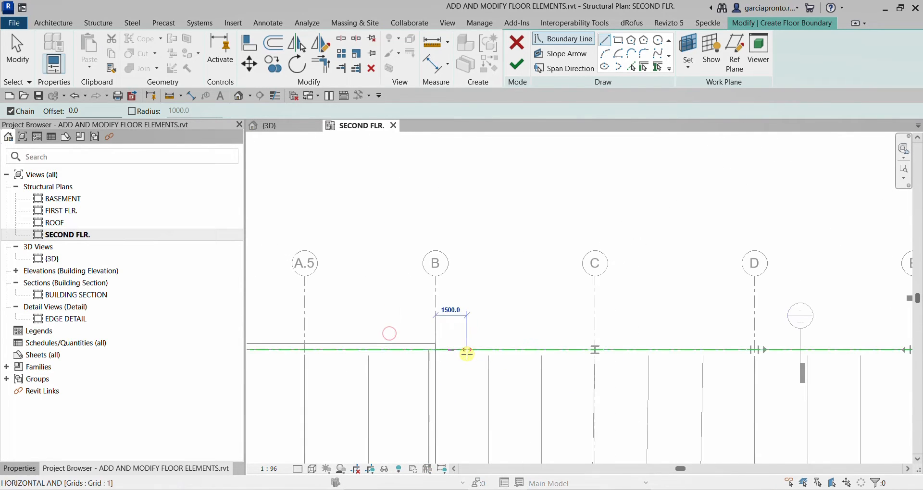
pyautogui.moveTo(728, 378); pyautogui.dragTo(367, 309, button='middle')
pyautogui.scroll(3, 679, 298)
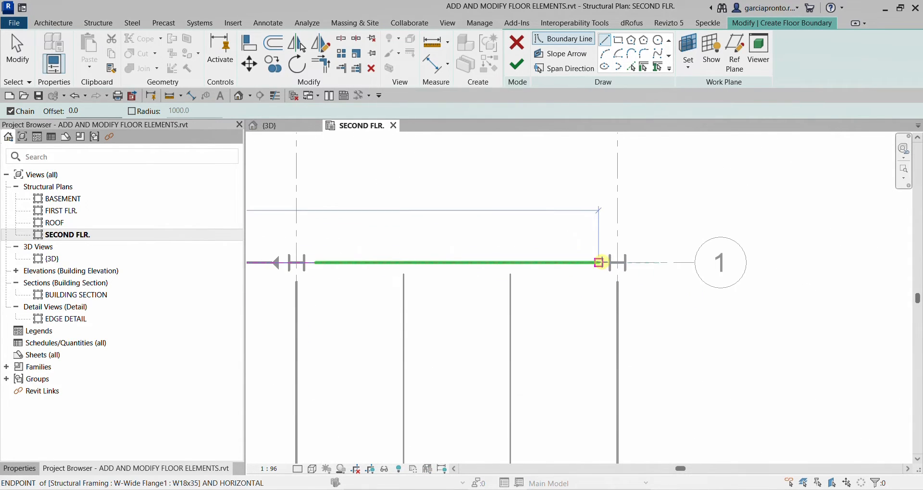
pyautogui.click(617, 262)
# - Continue the floor boundary along grid G from grid 1 to the column at grid 4
pyautogui.scroll(-4, 684, 313)
pyautogui.moveTo(684, 313); pyautogui.dragTo(604, 149, button='middle')
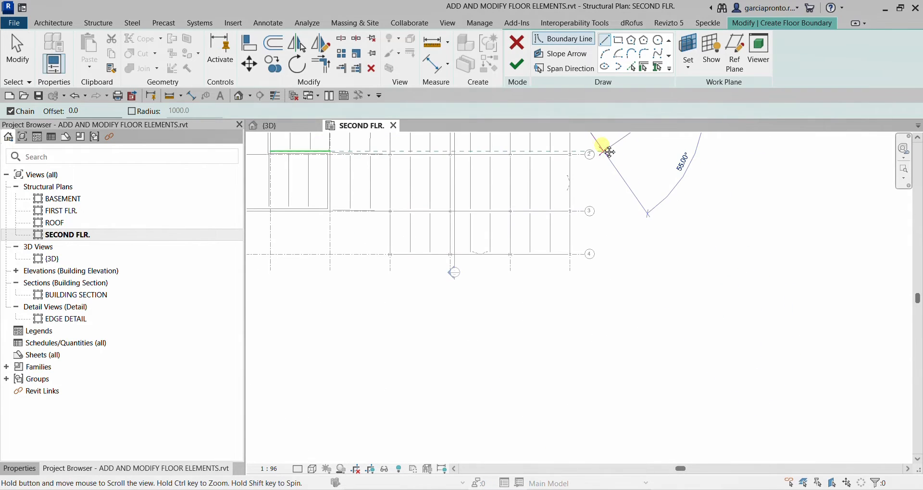
pyautogui.scroll(3, 604, 148)
pyautogui.scroll(5, 573, 239)
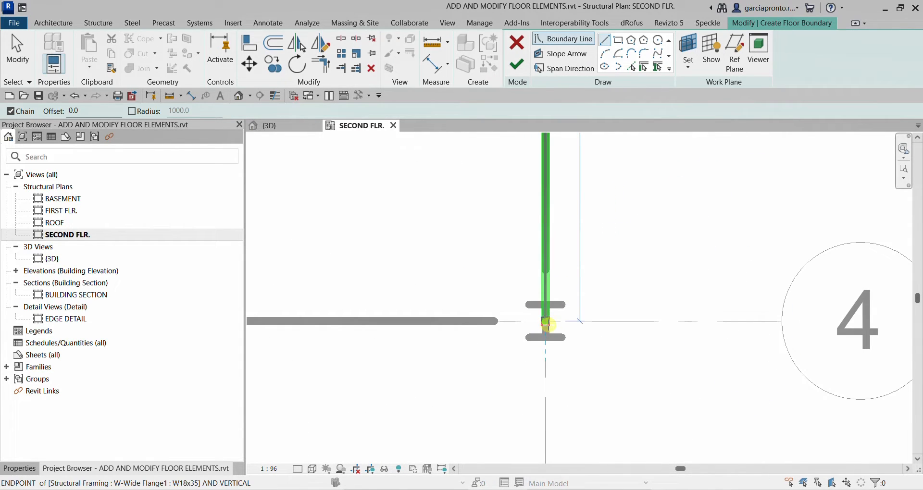
pyautogui.click(538, 330)
# - Continue the floor boundary along grid 4 to grid D, and along grid D up to grid 3
pyautogui.scroll(-5, 532, 329)
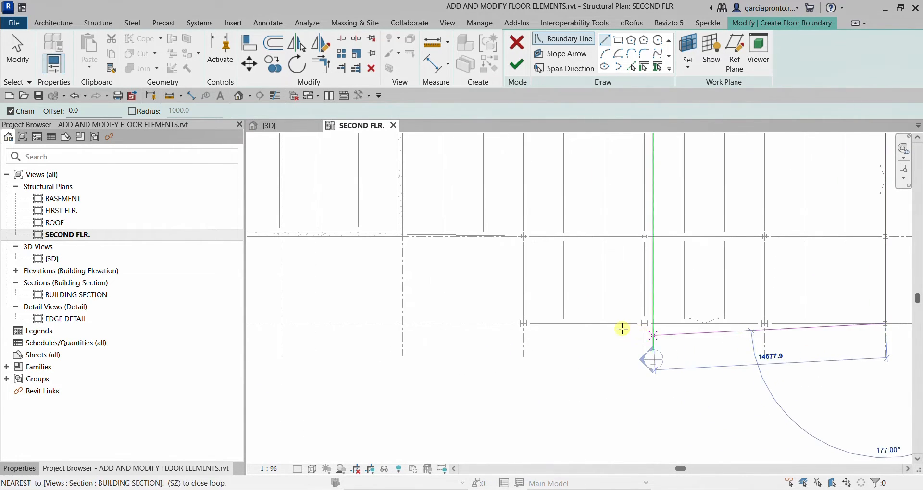
pyautogui.scroll(-3, 651, 326)
pyautogui.scroll(5, 605, 325)
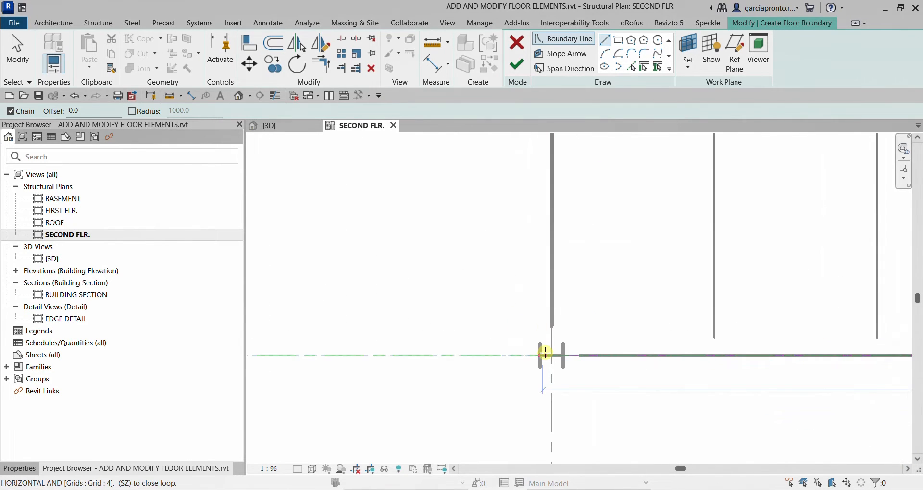
pyautogui.click(552, 356)
pyautogui.scroll(-3, 597, 313)
pyautogui.scroll(3, 572, 325)
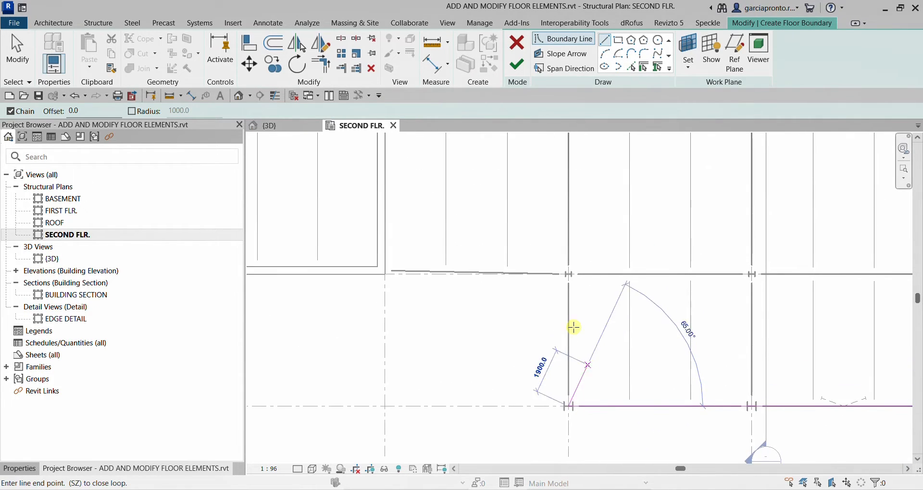
pyautogui.click(567, 224)
# - Extend the floor boundary along grid 3 from grid D to the outer concrete wall corner at grid C and end line drawing
pyautogui.scroll(-4, 532, 264)
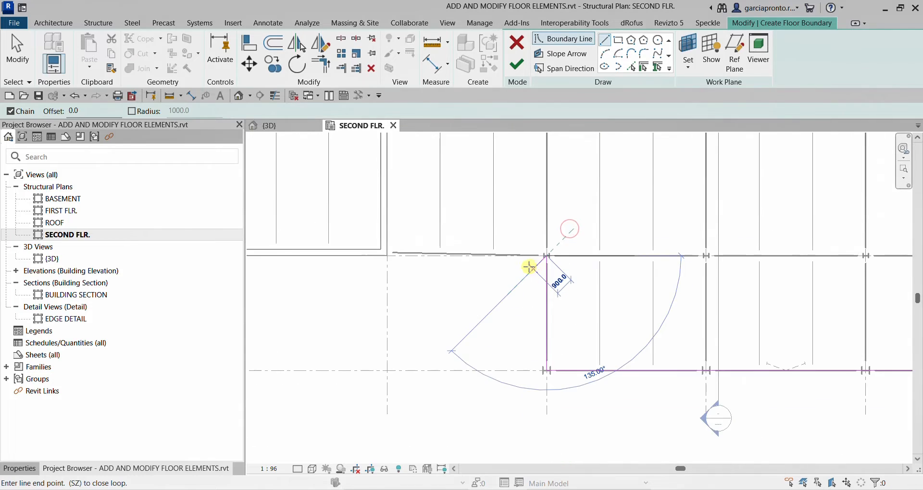
pyautogui.moveTo(533, 264); pyautogui.dragTo(491, 347, button='middle')
pyautogui.scroll(6, 503, 377)
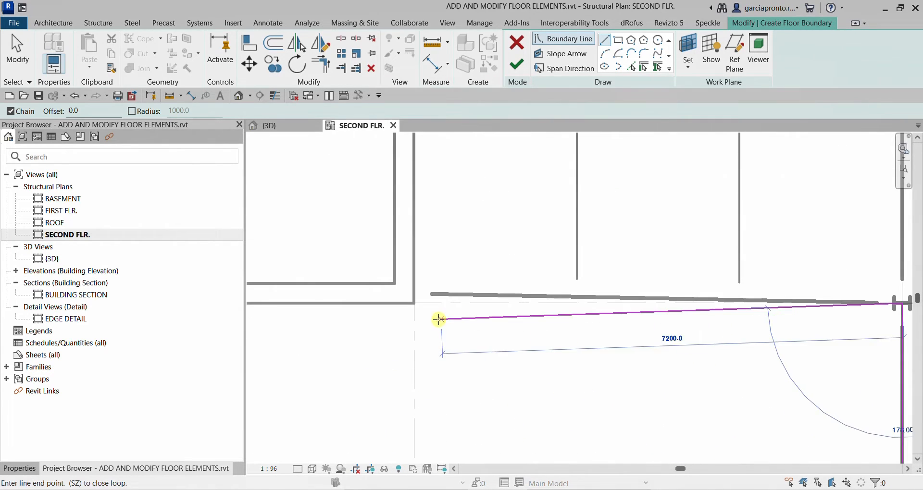
pyautogui.click(415, 302)
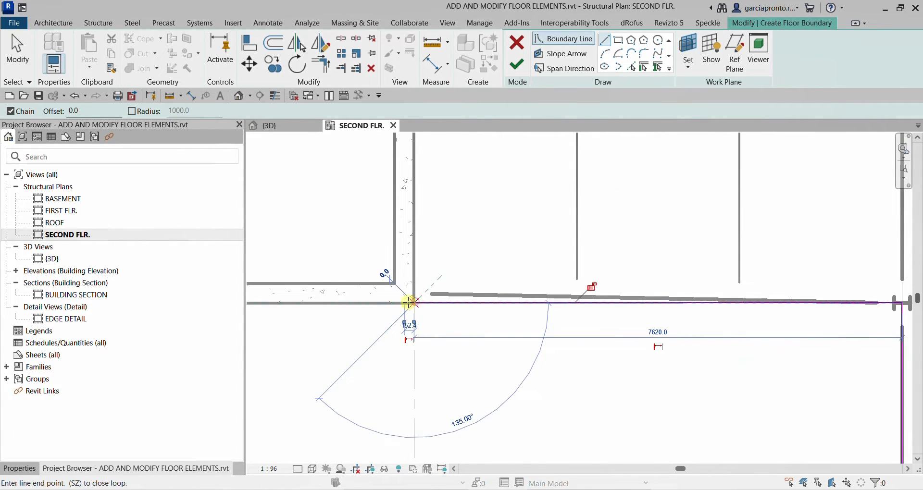
pyautogui.click(24, 59)
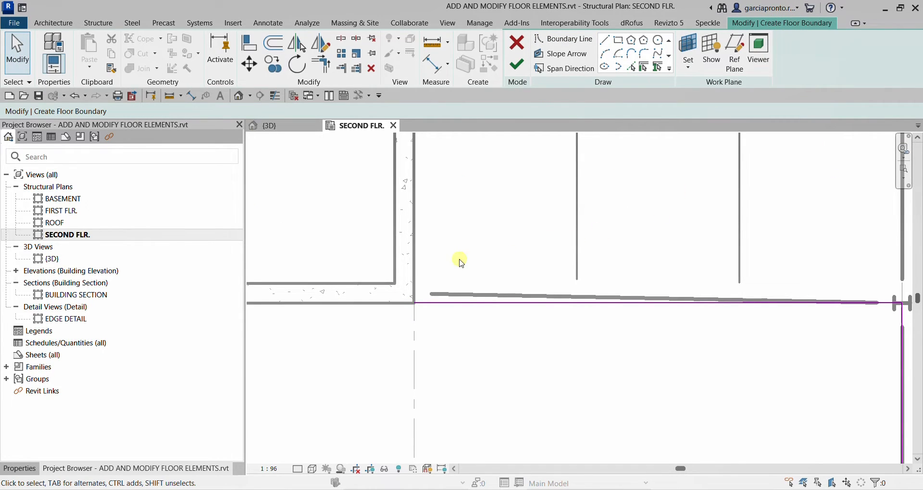
# - Set the Concrete Cantilever of all five sketched boundary lines to -150
pyautogui.scroll(-8, 461, 263)
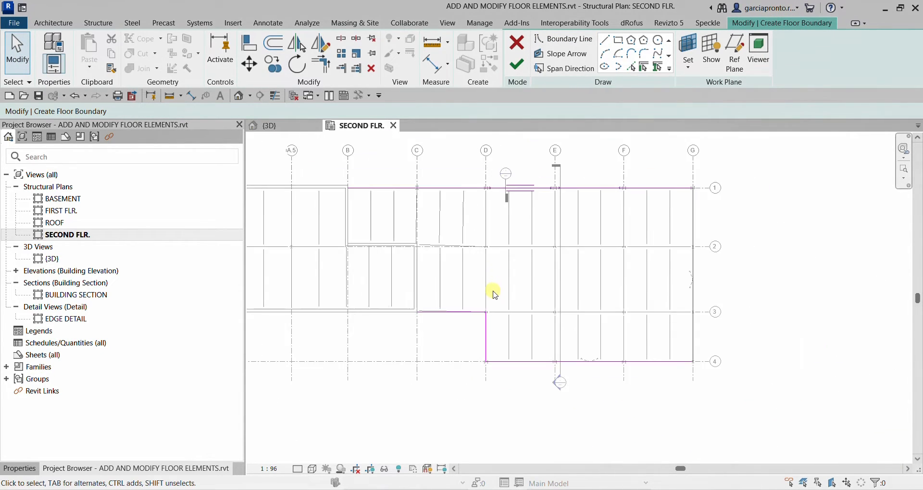
pyautogui.moveTo(310, 159); pyautogui.dragTo(781, 435)
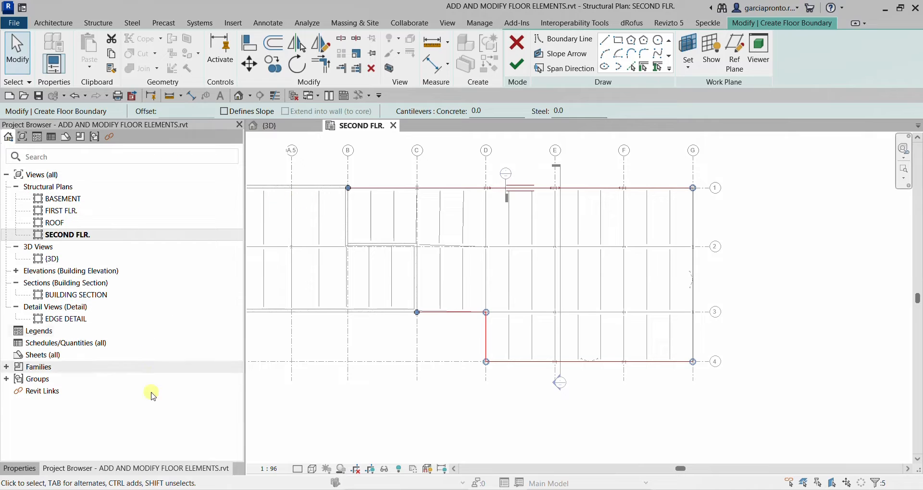
pyautogui.click(19, 469)
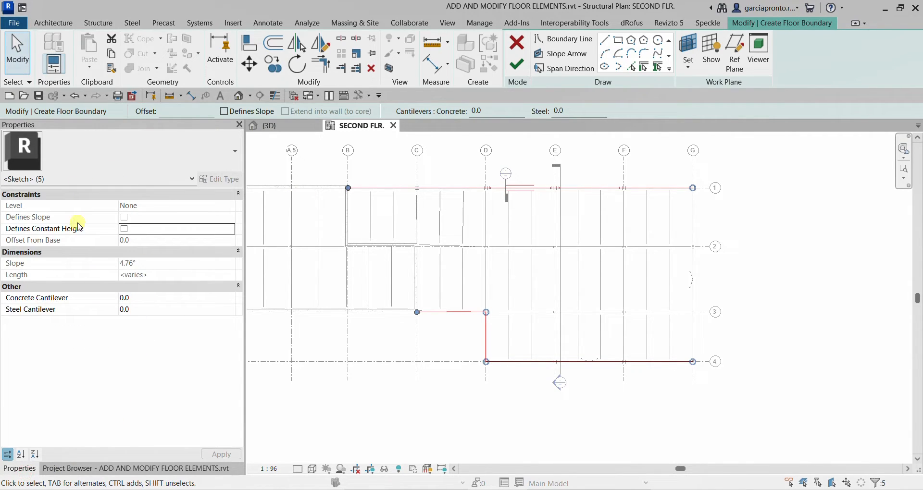
pyautogui.moveTo(60, 302)
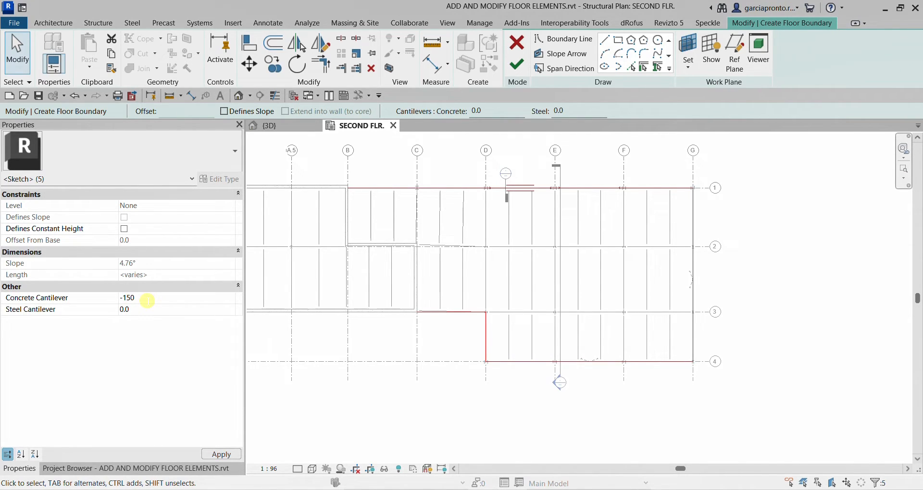
pyautogui.scroll(5, 416, 303)
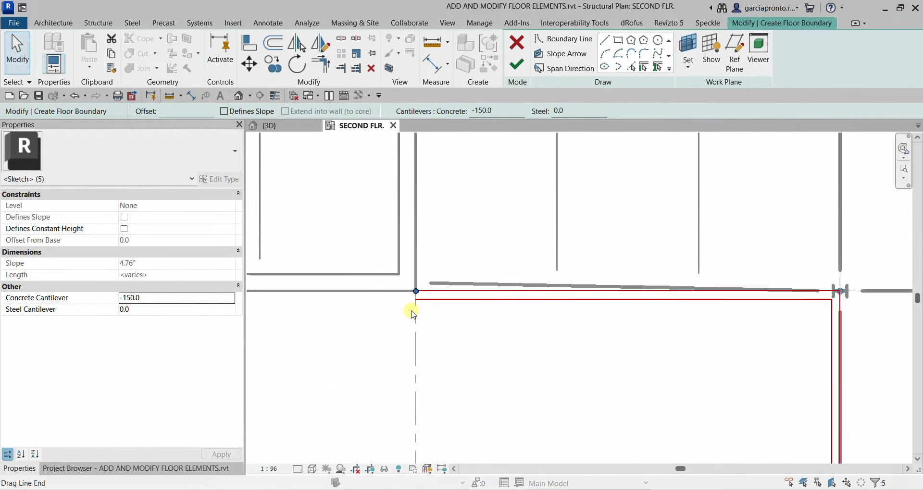
pyautogui.scroll(2, 419, 298)
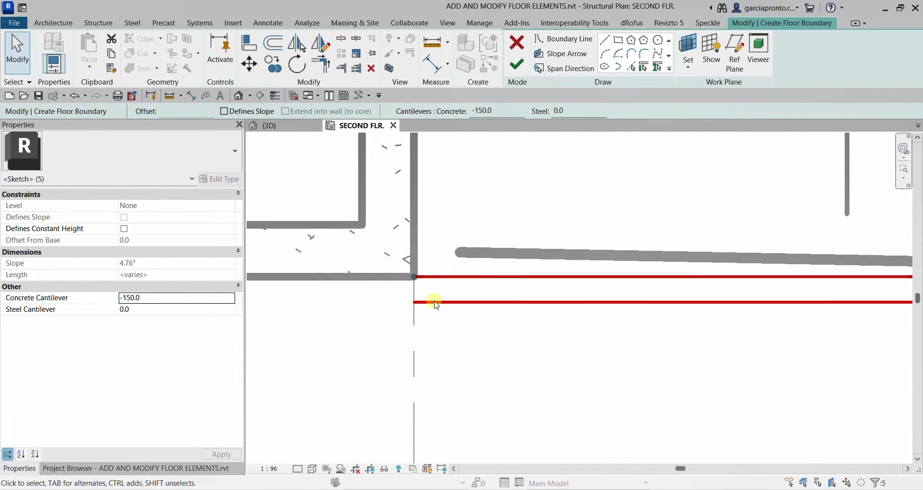
pyautogui.click(586, 346)
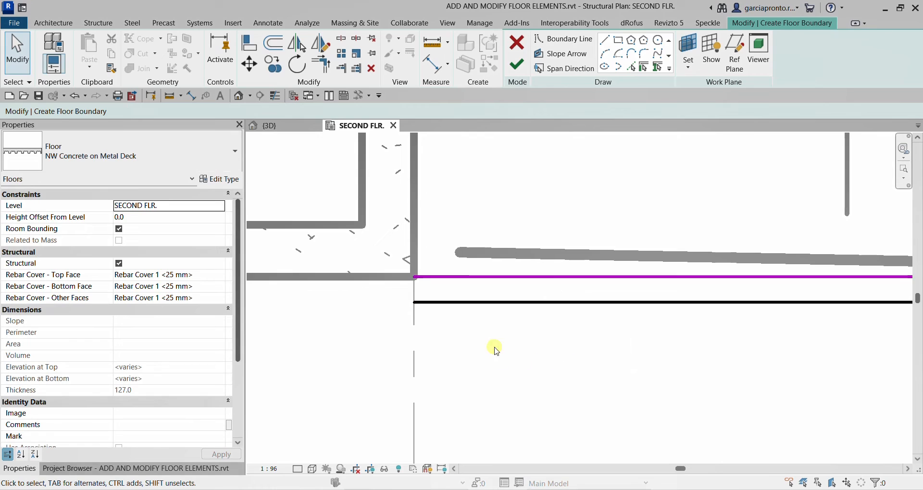
# - Measure the distance between the grid 3 boundary line and its offset cantilever line near the wall corner
pyautogui.click(440, 285)
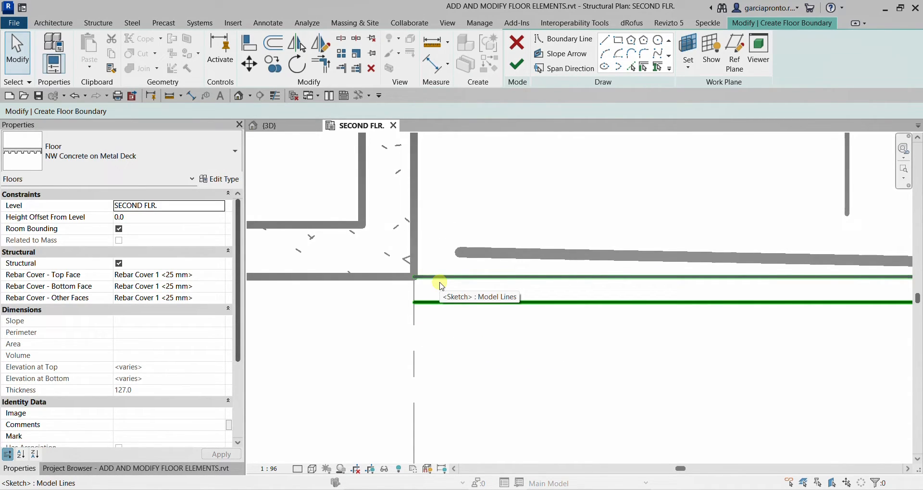
pyautogui.scroll(-3, 551, 302)
pyautogui.scroll(3, 536, 290)
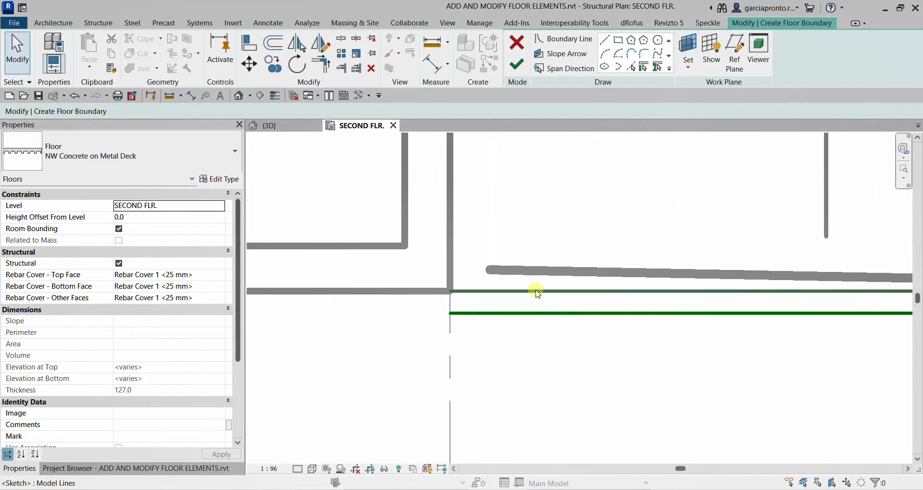
pyautogui.click(511, 351)
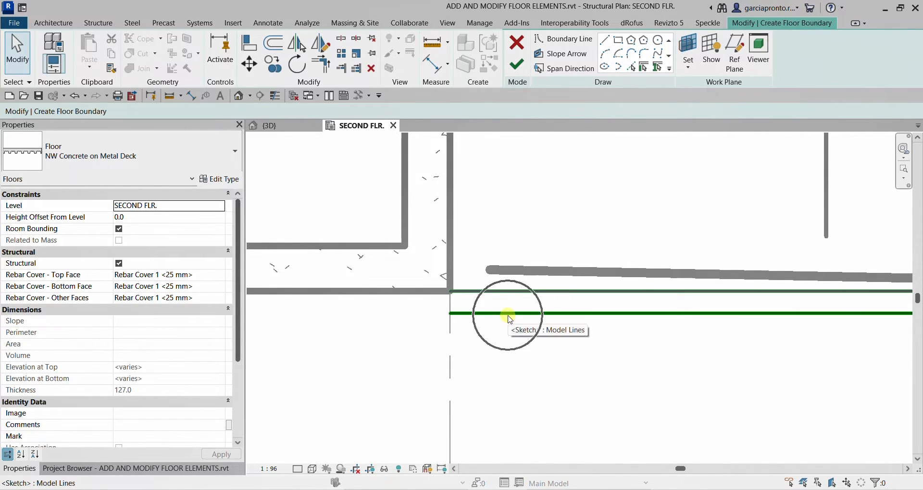
pyautogui.press('ctrl')
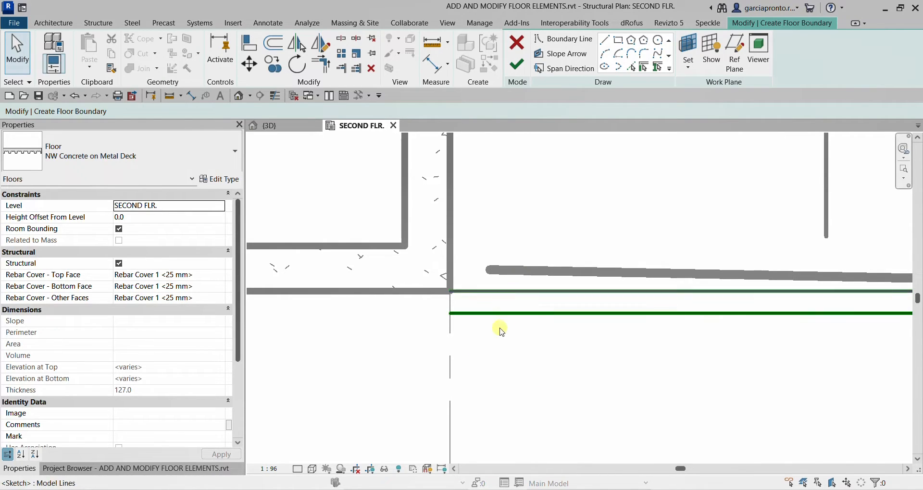
pyautogui.click(443, 47)
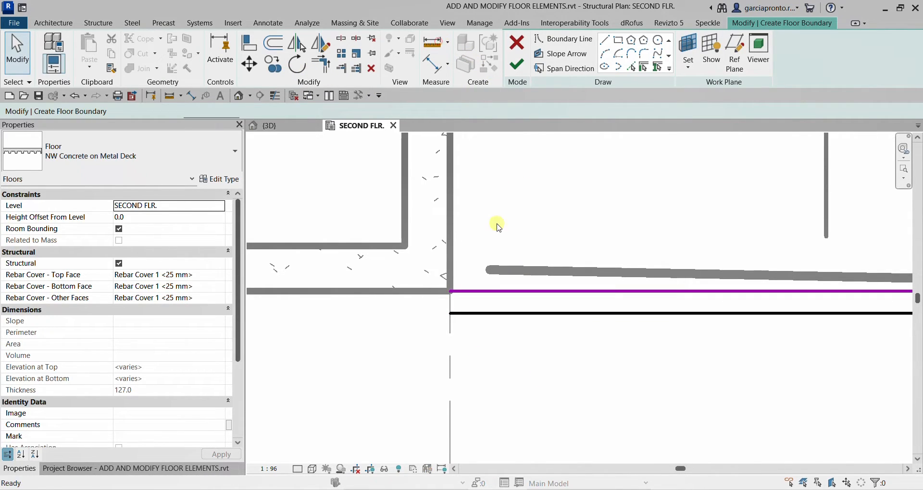
pyautogui.click(487, 292)
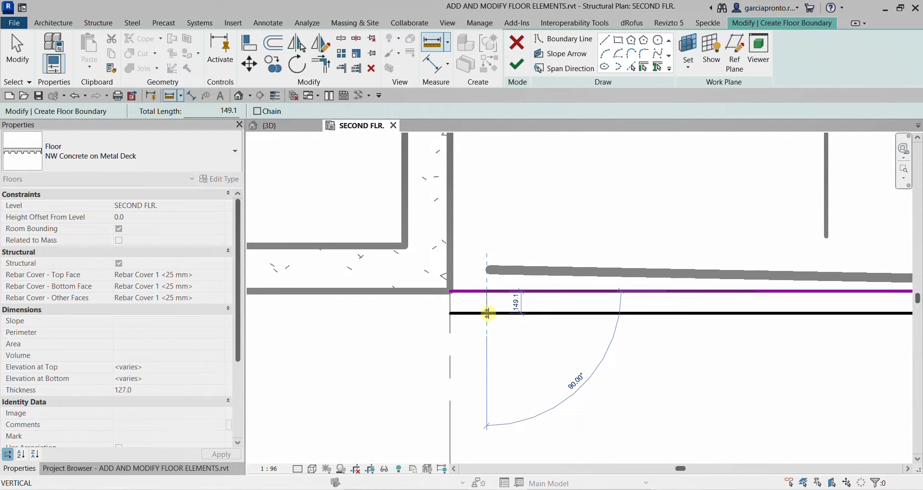
pyautogui.press('Escape')
pyautogui.press('Escape')
pyautogui.scroll(-3, 457, 333)
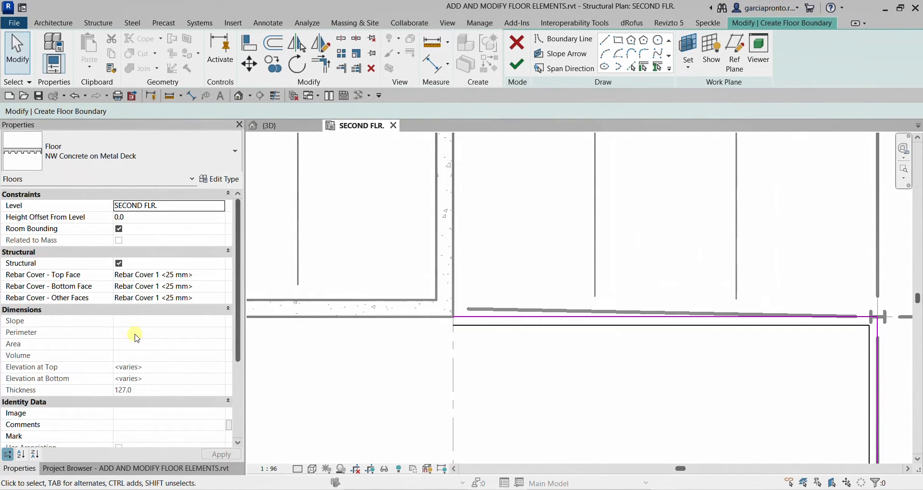
# - Check the cantilever properties of the grid 3 boundary line between grids C and D
pyautogui.click(513, 315)
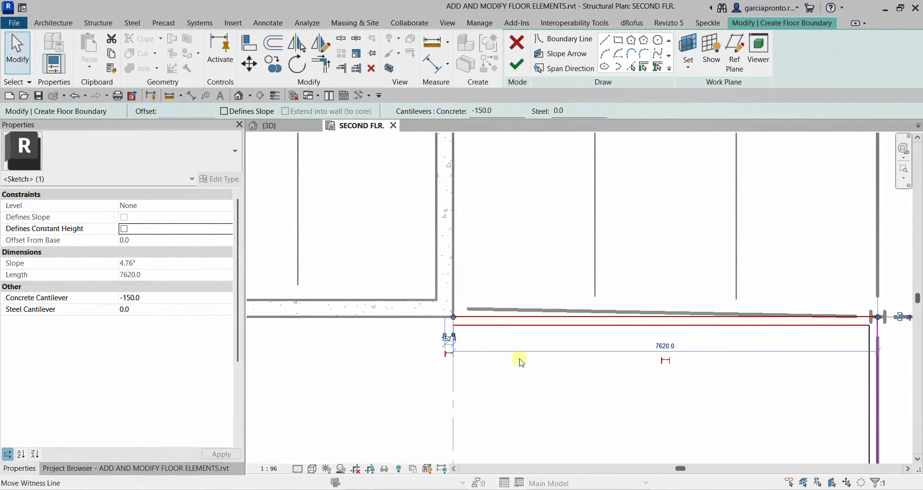
pyautogui.click(548, 375)
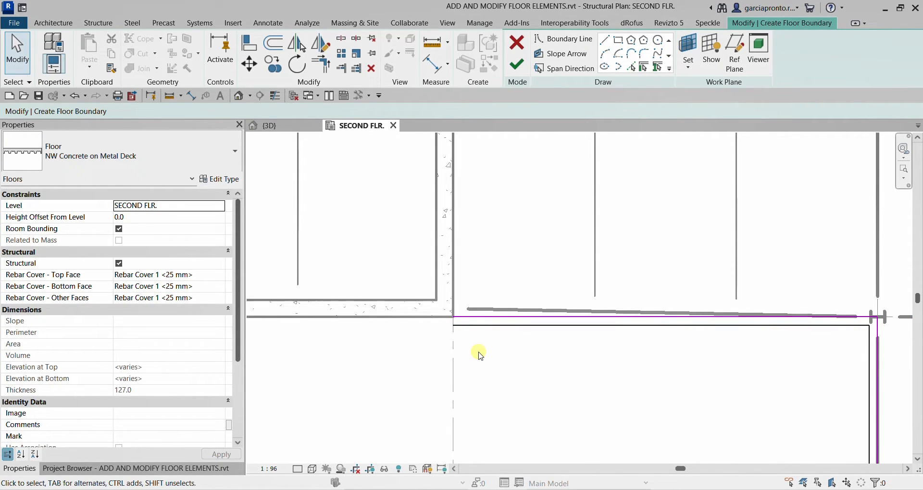
pyautogui.scroll(-6, 482, 359)
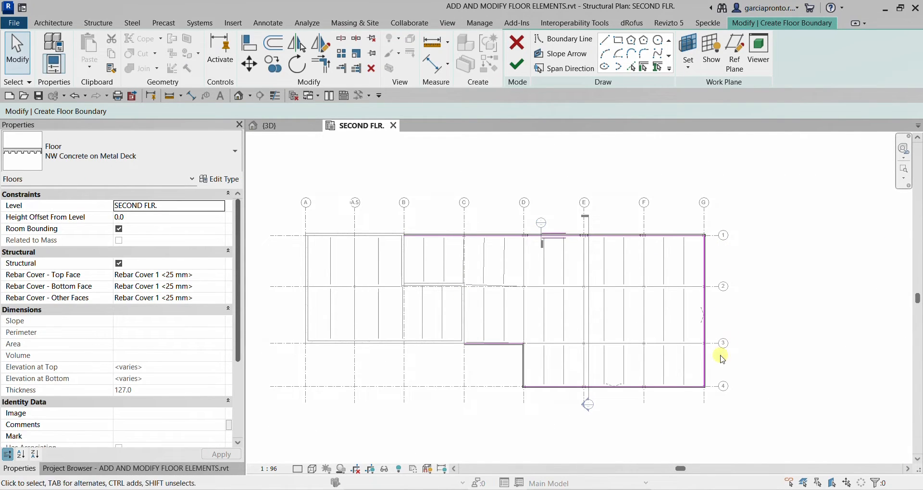
# - Add floor boundary lines by picking the concrete walls along grids B, 2 and C, with Extend into wall (to core) turned off
pyautogui.scroll(2, 481, 340)
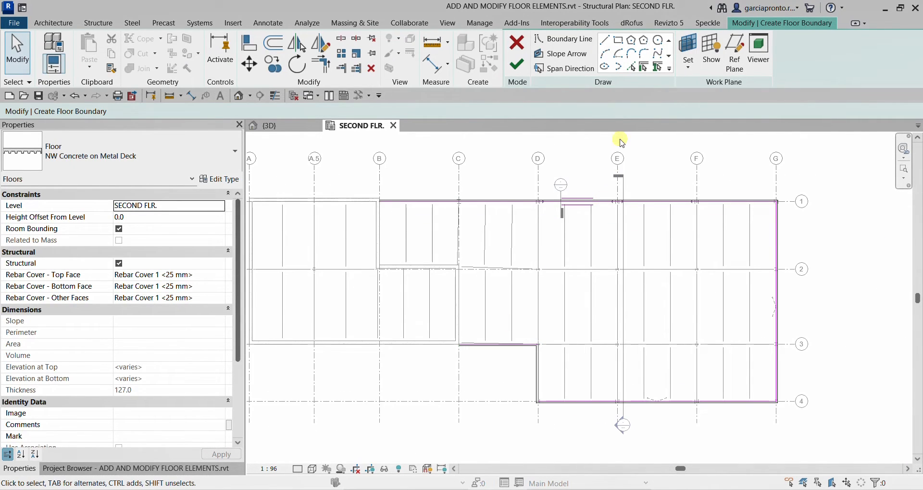
pyautogui.click(645, 68)
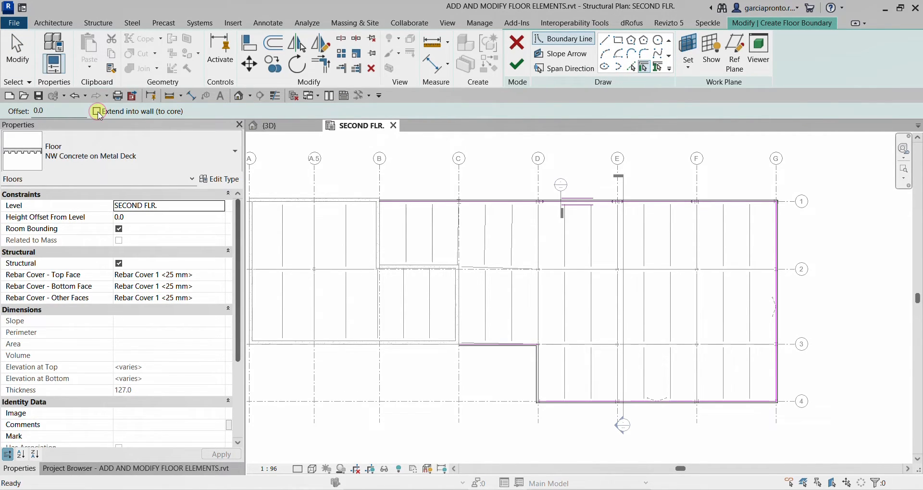
pyautogui.press('ctrl')
pyautogui.scroll(4, 488, 392)
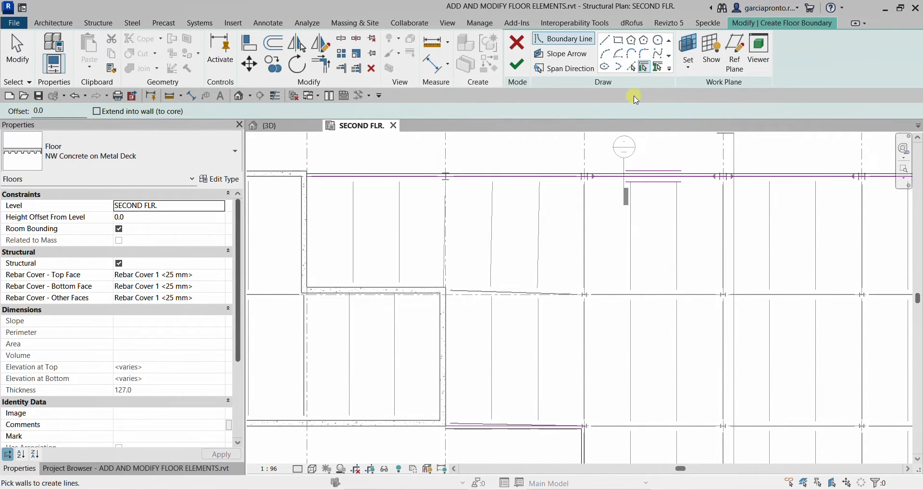
pyautogui.click(646, 68)
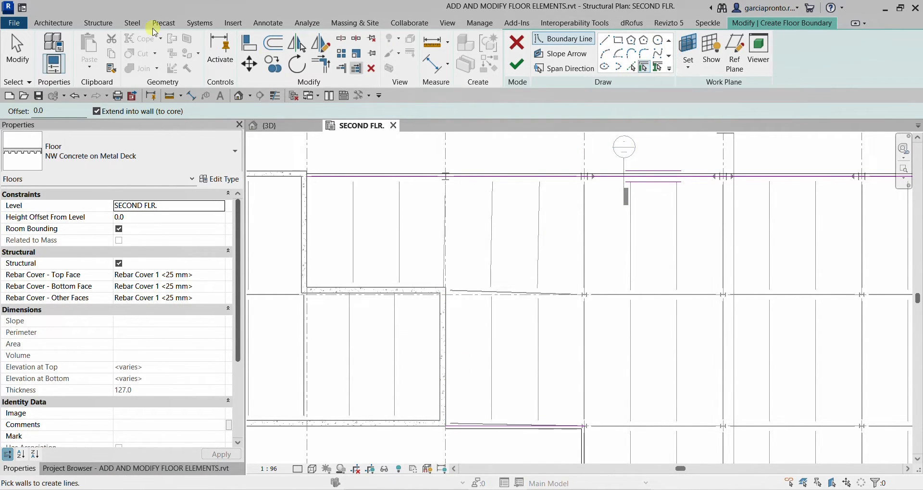
pyautogui.click(96, 111)
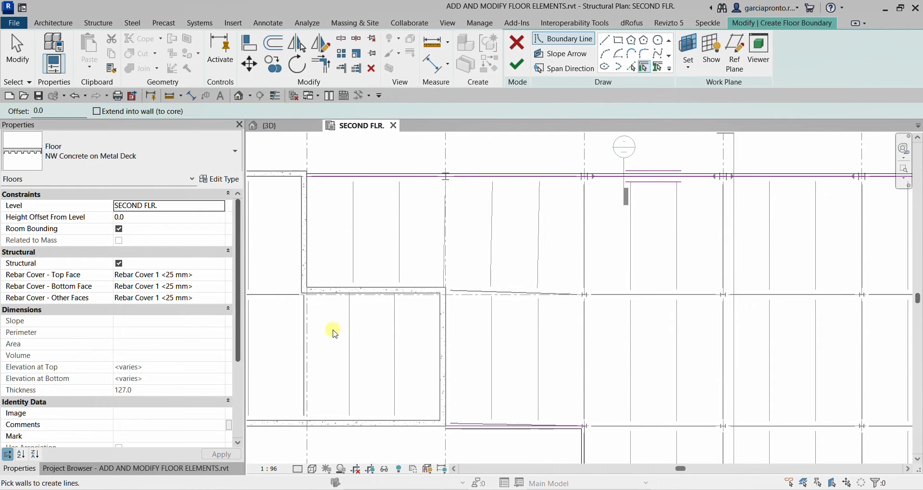
pyautogui.click(403, 290)
pyautogui.click(308, 188)
# - Trim the grid B wall boundary line and the grid 1 boundary line to a corner
pyautogui.scroll(2, 309, 174)
pyautogui.scroll(5, 308, 178)
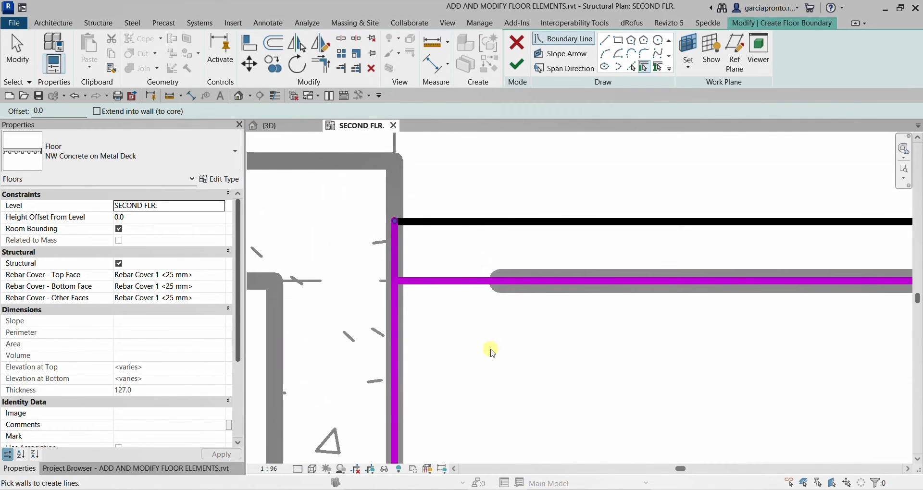
pyautogui.press('Escape')
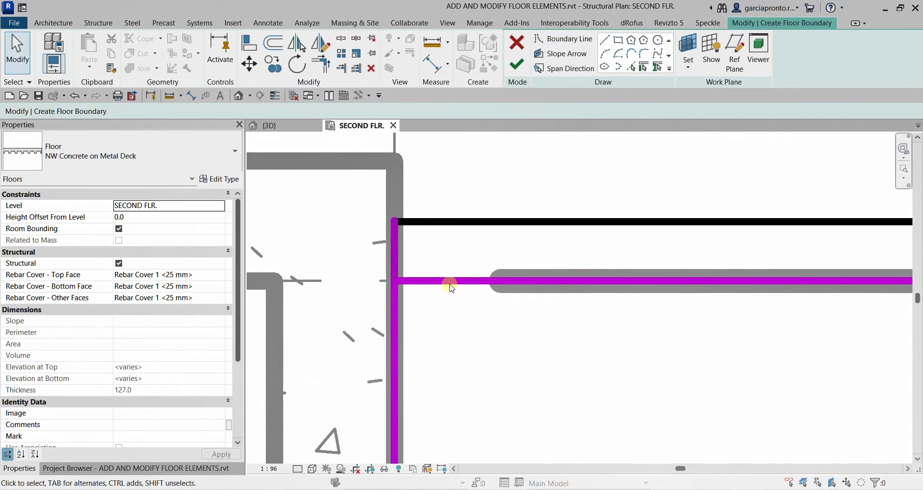
pyautogui.click(325, 70)
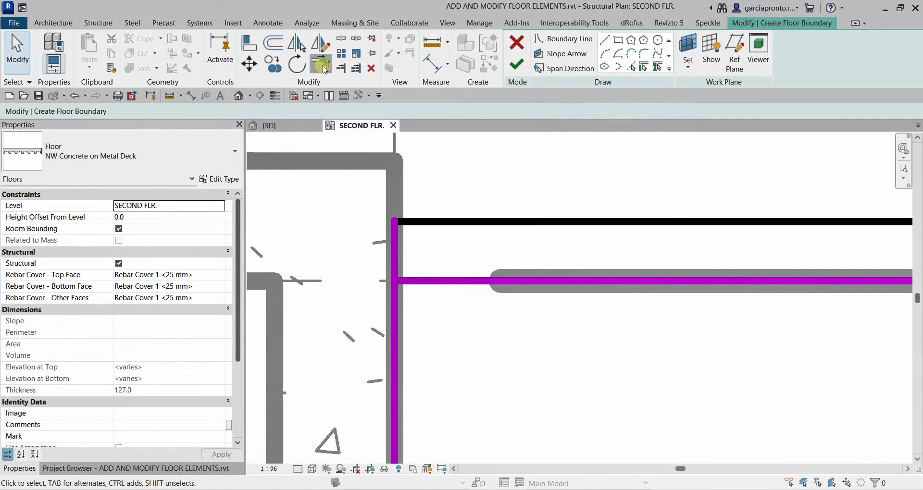
pyautogui.click(393, 321)
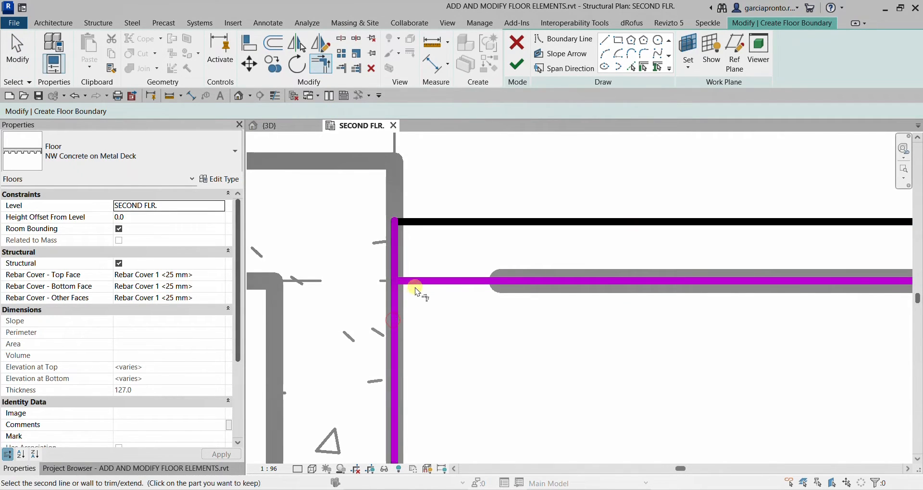
pyautogui.click(418, 281)
# - Trim the grid 3 boundary line and the grid C wall boundary line to a corner
pyautogui.scroll(-3, 417, 280)
pyautogui.scroll(-4, 425, 285)
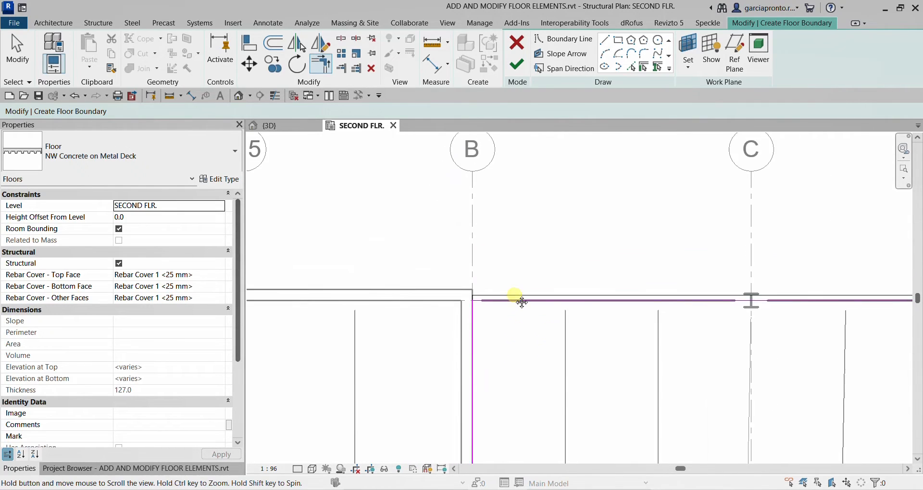
pyautogui.scroll(5, 447, 303)
pyautogui.scroll(2, 431, 291)
pyautogui.scroll(-3, 440, 291)
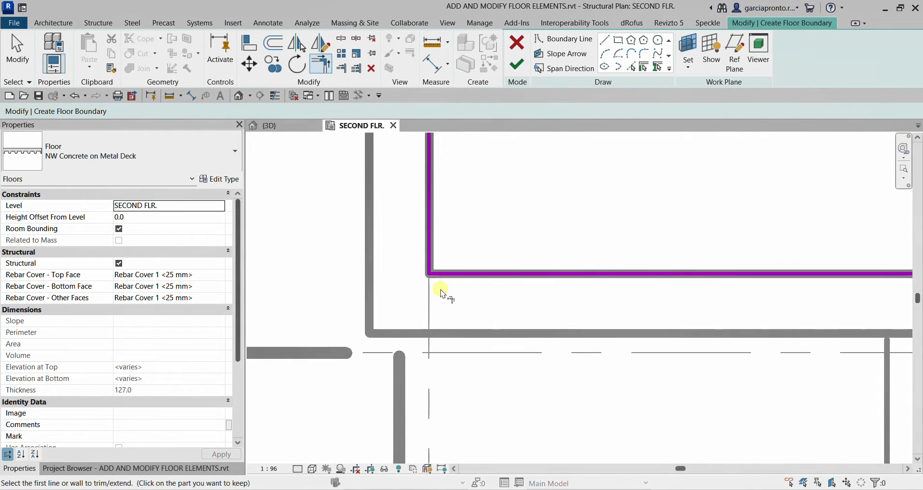
pyautogui.moveTo(680, 338); pyautogui.dragTo(228, 257, button='middle')
pyautogui.scroll(-3, 516, 216)
pyautogui.moveTo(585, 340); pyautogui.dragTo(440, 159, button='middle')
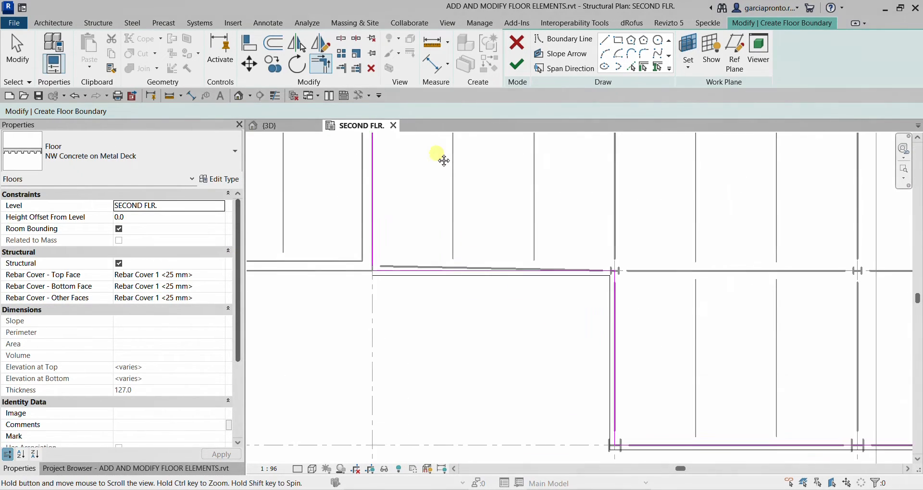
pyautogui.scroll(5, 385, 249)
pyautogui.click(376, 305)
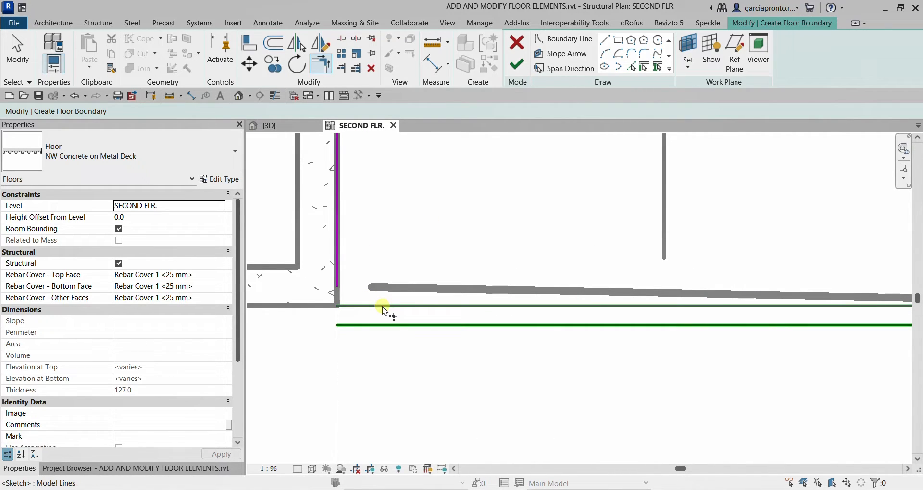
pyautogui.click(336, 256)
# - Examine the remaining boundary corners at grids D-4, G-4 and G-1 for gaps or overlaps between the sketch lines
pyautogui.scroll(-3, 431, 251)
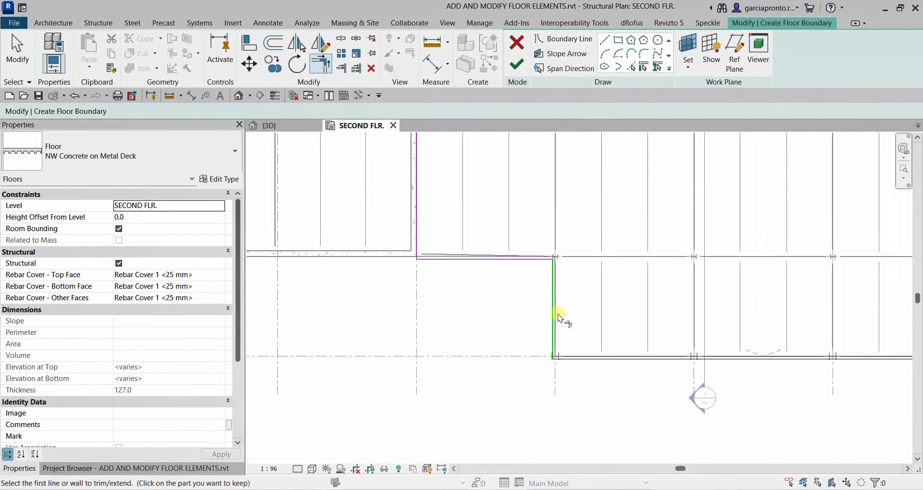
pyautogui.scroll(4, 559, 316)
pyautogui.scroll(-1, 561, 322)
pyautogui.moveTo(647, 433); pyautogui.dragTo(484, 350, button='middle')
pyautogui.scroll(4, 407, 334)
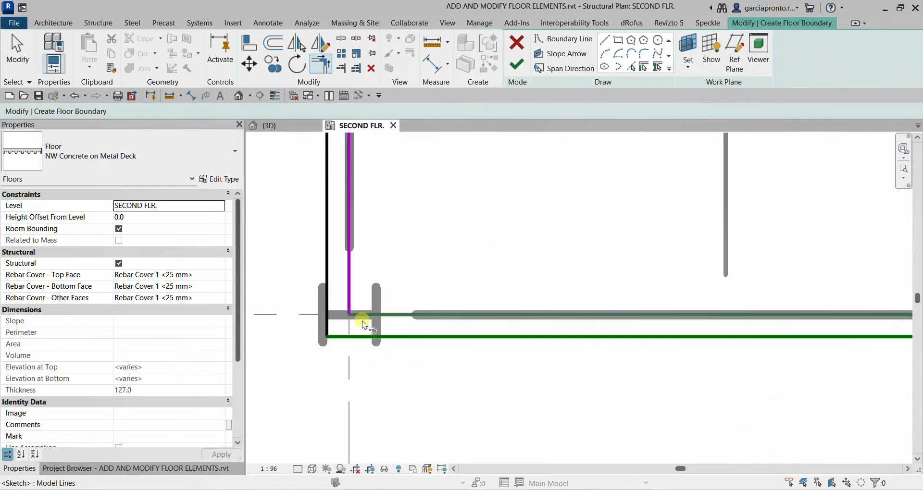
pyautogui.scroll(-10, 365, 318)
pyautogui.scroll(1, 710, 330)
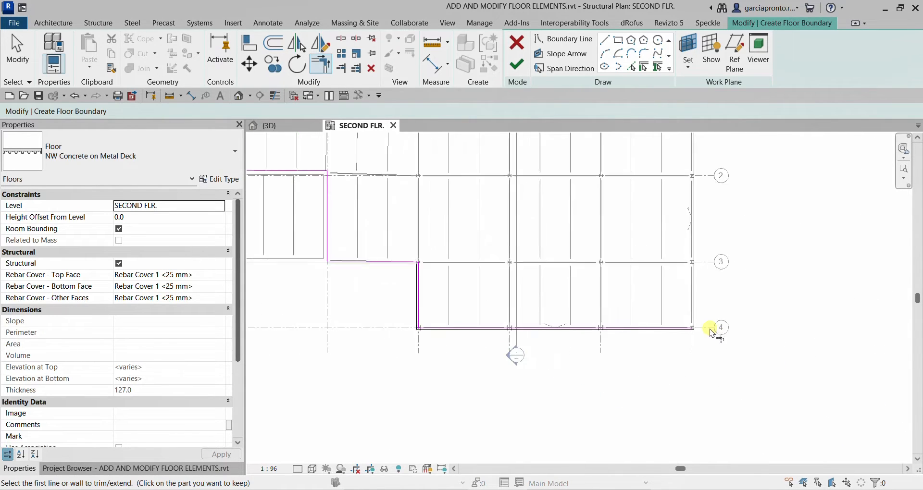
pyautogui.scroll(5, 701, 329)
pyautogui.scroll(-3, 669, 343)
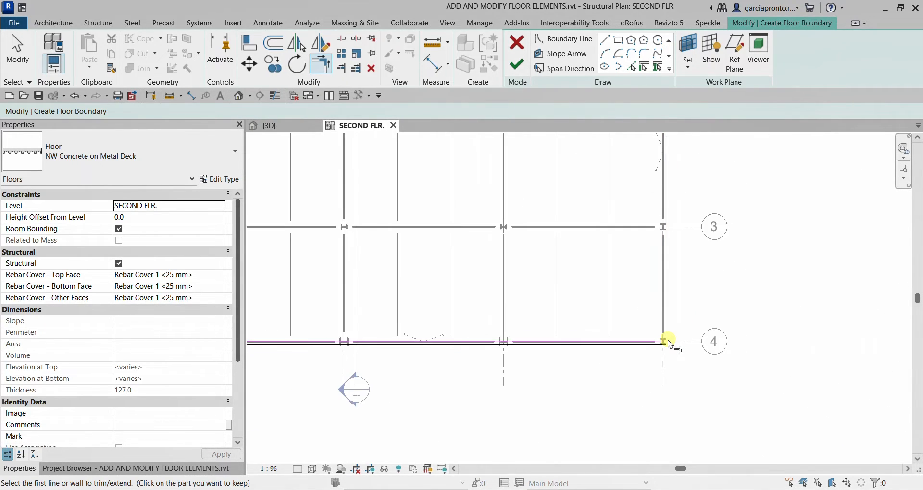
pyautogui.scroll(-4, 669, 342)
pyautogui.moveTo(661, 164); pyautogui.dragTo(653, 257, button='middle')
pyautogui.scroll(7, 655, 256)
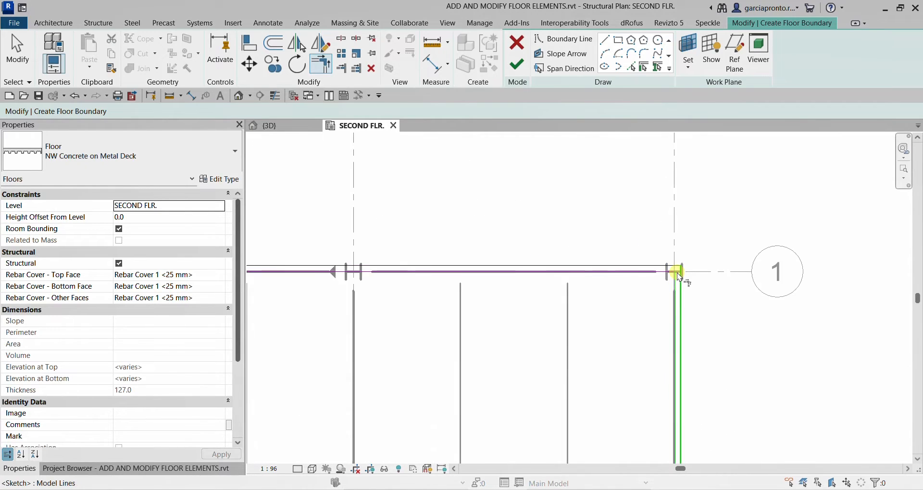
pyautogui.scroll(3, 676, 275)
pyautogui.press('t')
pyautogui.press('r')
pyautogui.scroll(-6, 673, 284)
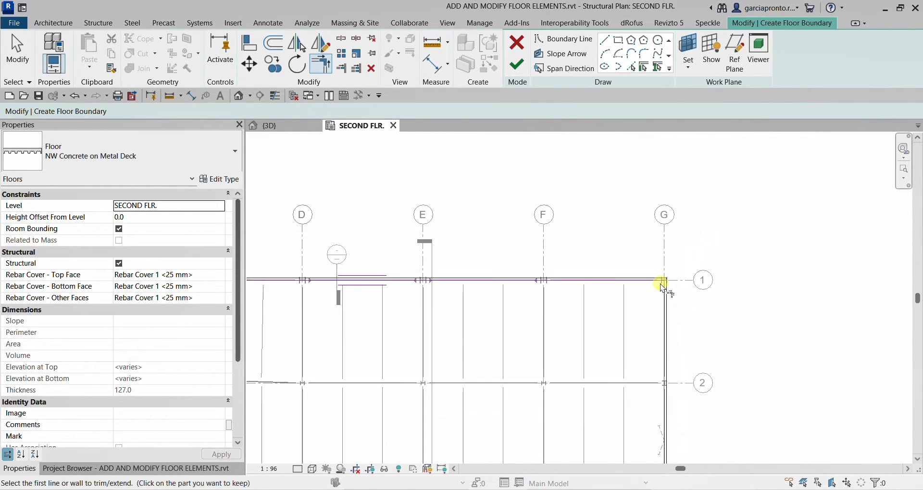
pyautogui.scroll(-5, 664, 288)
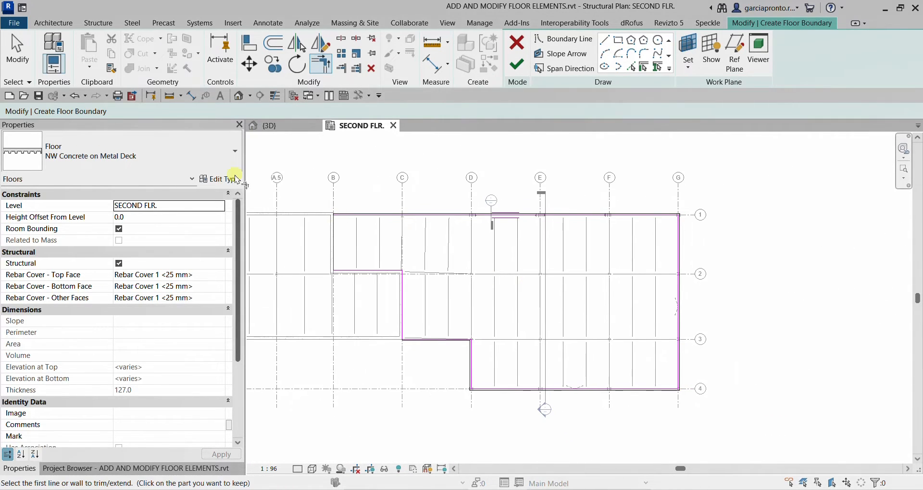
# - Review the available floor types for the sketched floor without changing NW Concrete on Metal Deck
pyautogui.click(150, 157)
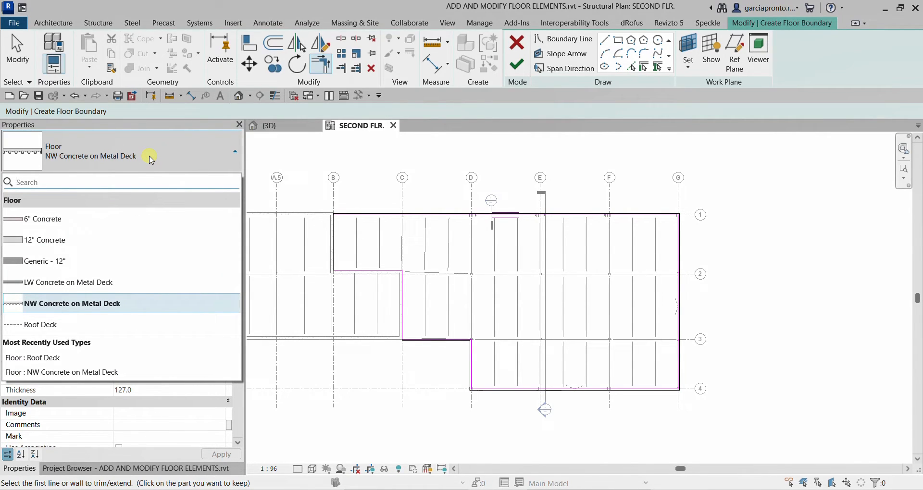
pyautogui.click(149, 157)
pyautogui.click(129, 159)
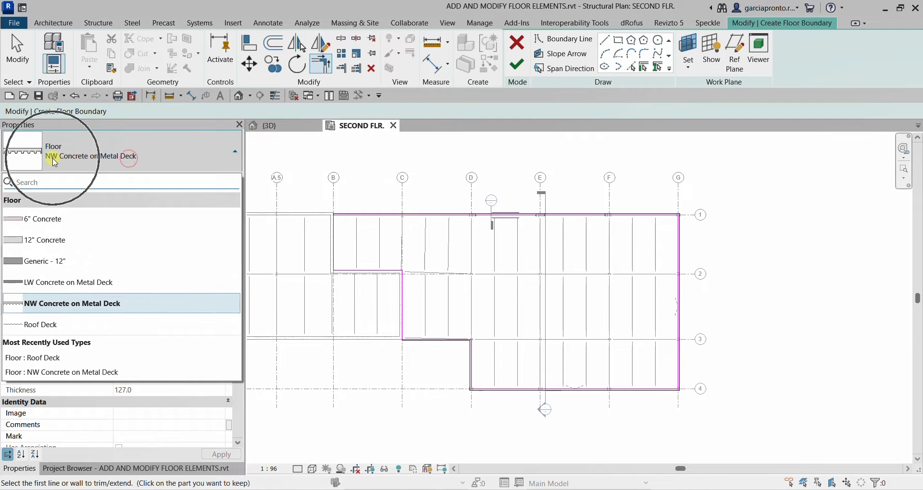
pyautogui.click(120, 147)
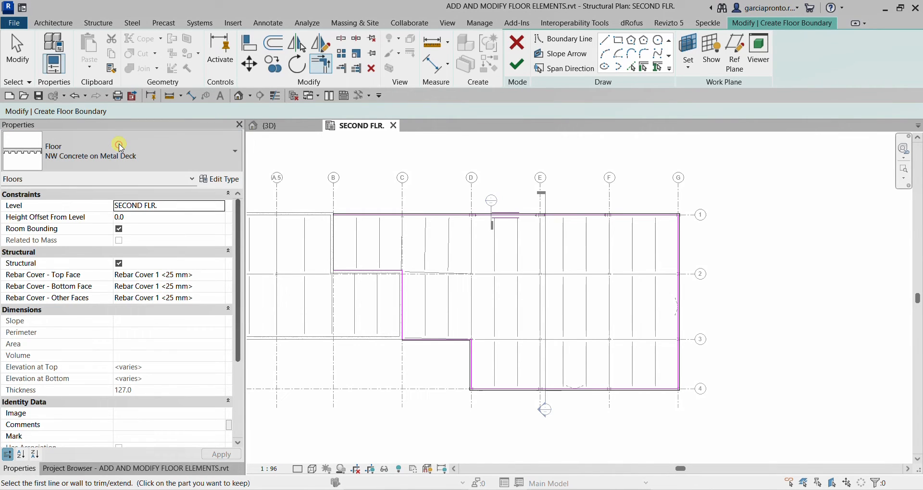
# - Finish the floor boundary sketch, decline loading a span direction symbol family, and deselect the floor
pyautogui.click(518, 64)
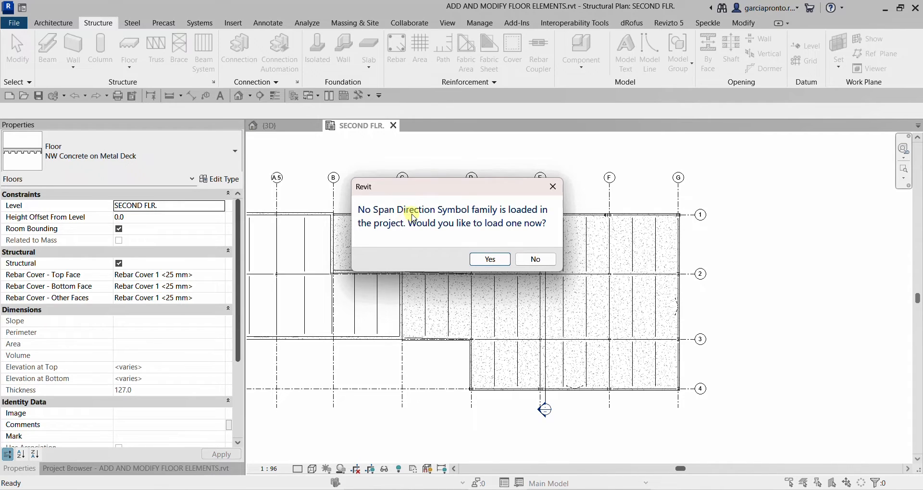
pyautogui.click(535, 260)
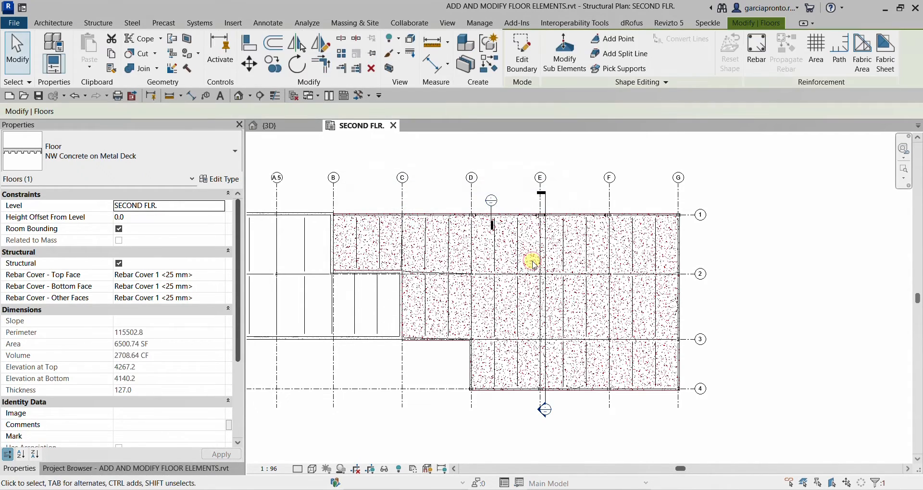
pyautogui.click(781, 288)
# - Inspect the new second floor slab and its edges in the 3D view
pyautogui.click(275, 128)
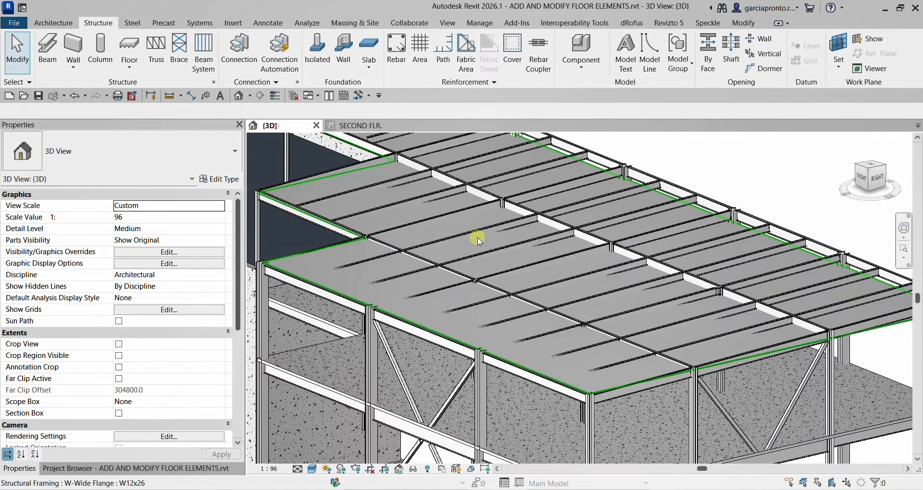
pyautogui.scroll(-2, 529, 300)
pyautogui.moveTo(529, 300)
pyautogui.keyDown('shift'); pyautogui.mouseDown(button='middle')
pyautogui.moveTo(497, 235)
pyautogui.moveTo(491, 267)
pyautogui.moveTo(556, 322)
pyautogui.mouseUp(button='middle'); pyautogui.keyUp('shift')
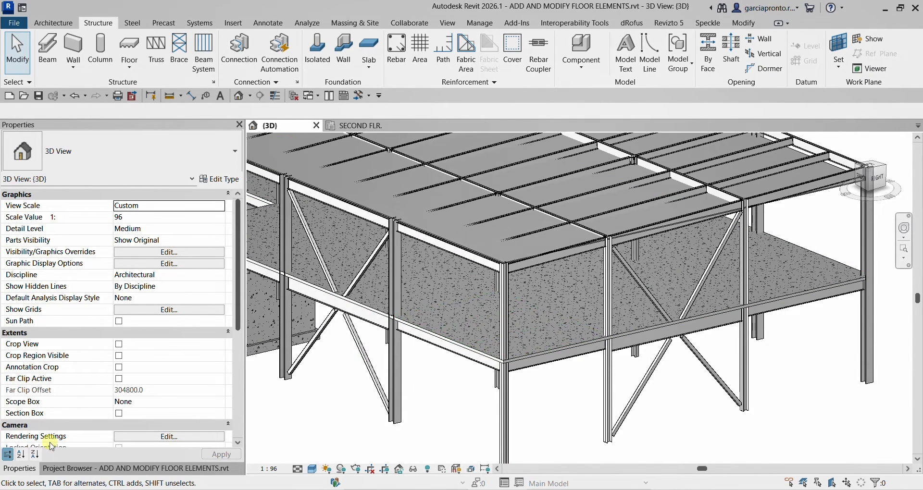
# - Open the EDGE DETAIL view and examine the concrete and metal deck section at the slab edge
pyautogui.click(62, 468)
pyautogui.doubleClick(74, 319)
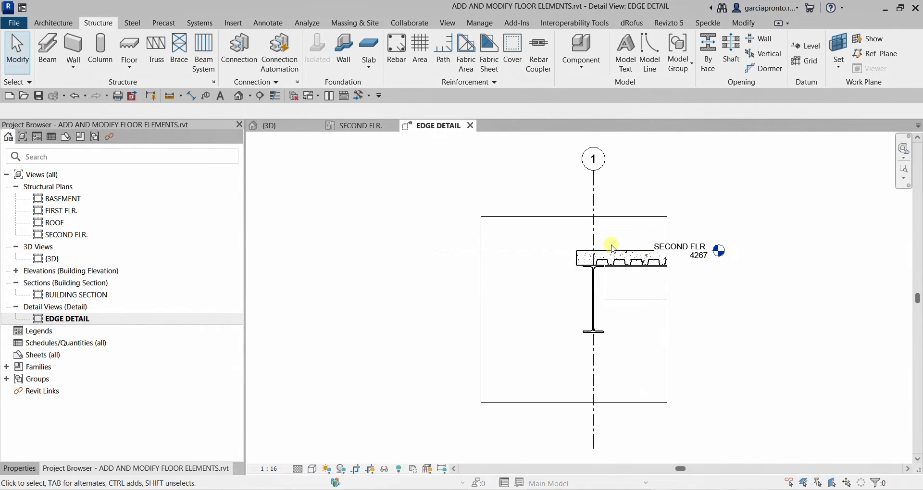
pyautogui.scroll(8, 598, 260)
pyautogui.scroll(-3, 584, 336)
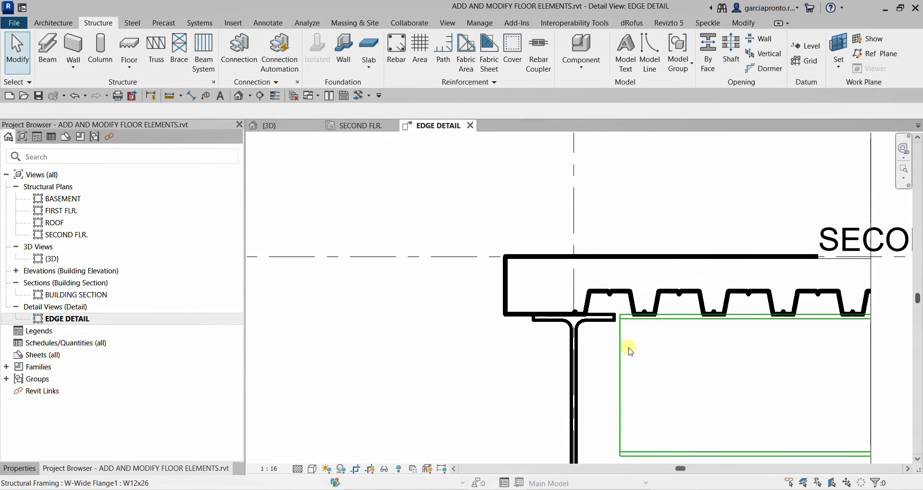
pyautogui.click(618, 287)
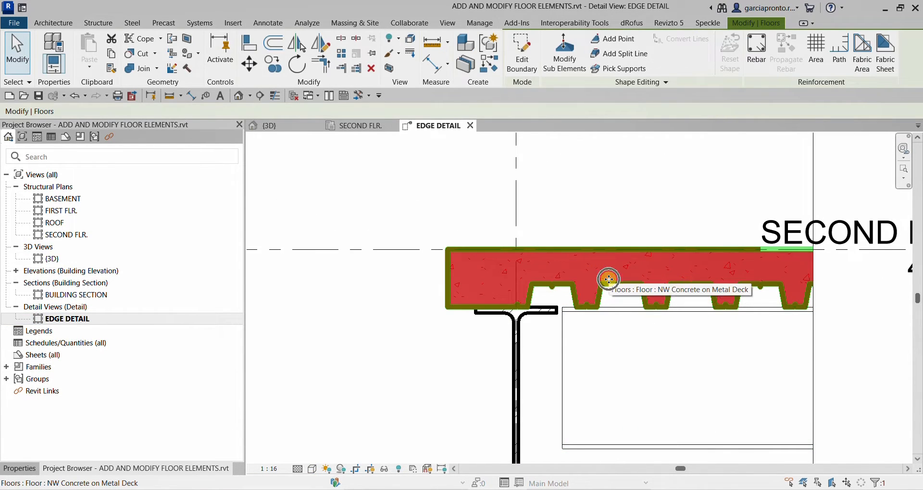
# - Place an aligned dimension above the slab from the concrete floor edge to grid line 1
pyautogui.click(192, 95)
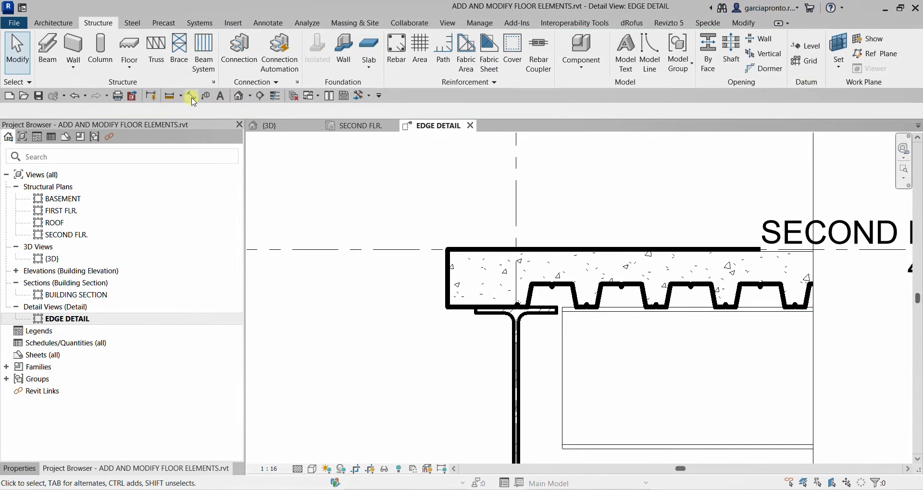
pyautogui.scroll(3, 422, 232)
pyautogui.click(473, 294)
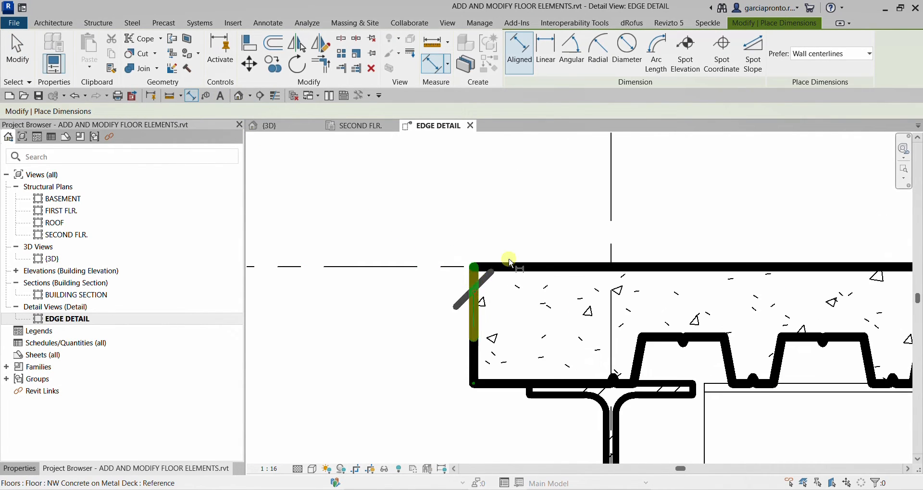
pyautogui.scroll(-2, 623, 209)
pyautogui.moveTo(623, 209); pyautogui.dragTo(557, 243, button='middle')
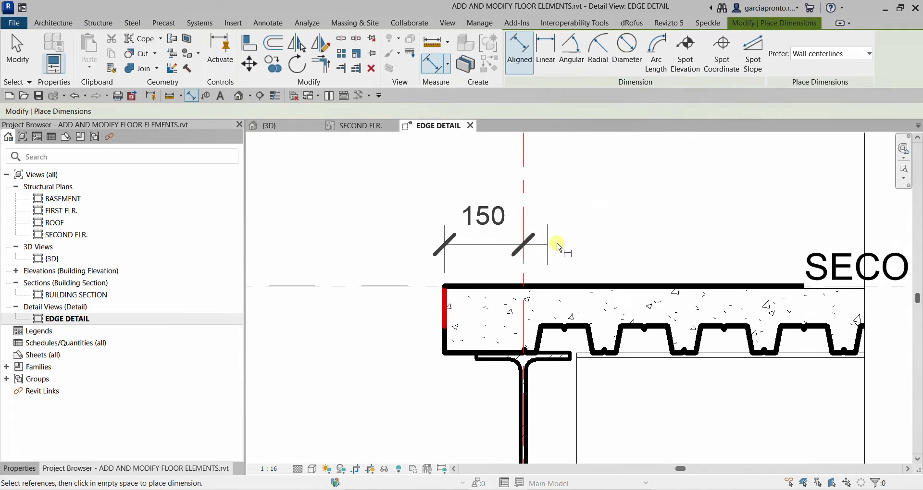
pyautogui.click(620, 240)
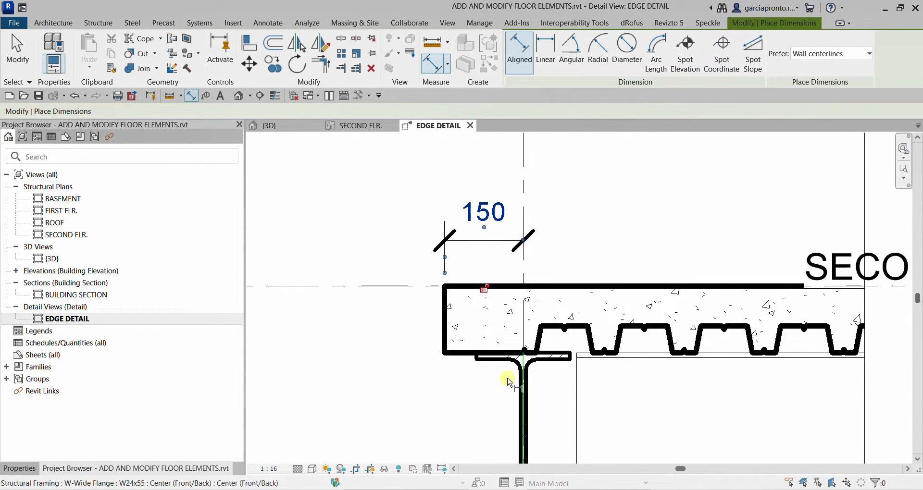
pyautogui.click(19, 48)
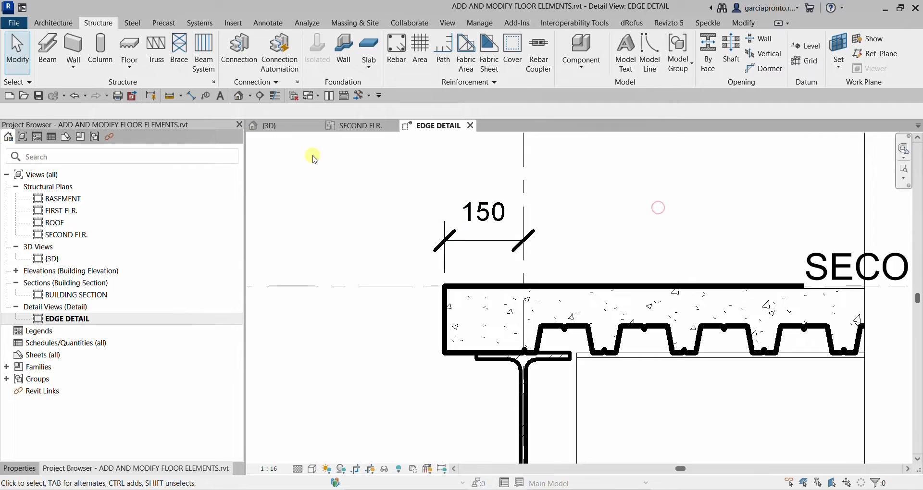
# - Start a shaft opening on the SECOND FLR. plan, with its boundary picked from existing lines at a 75 mm offset
pyautogui.click(360, 126)
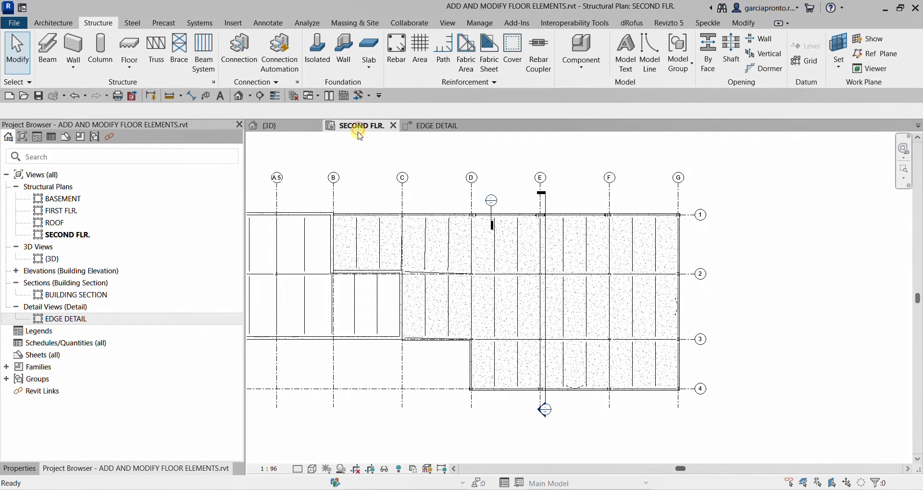
pyautogui.scroll(3, 567, 316)
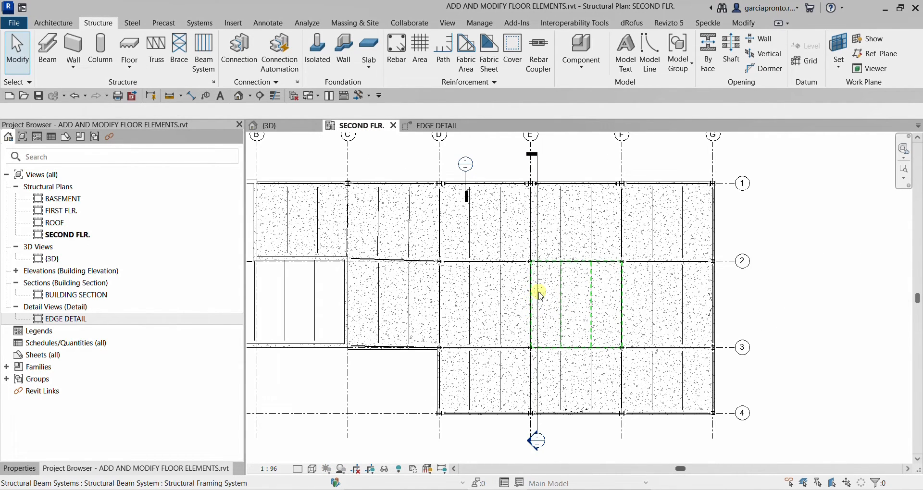
pyautogui.scroll(3, 540, 296)
pyautogui.scroll(-2, 558, 311)
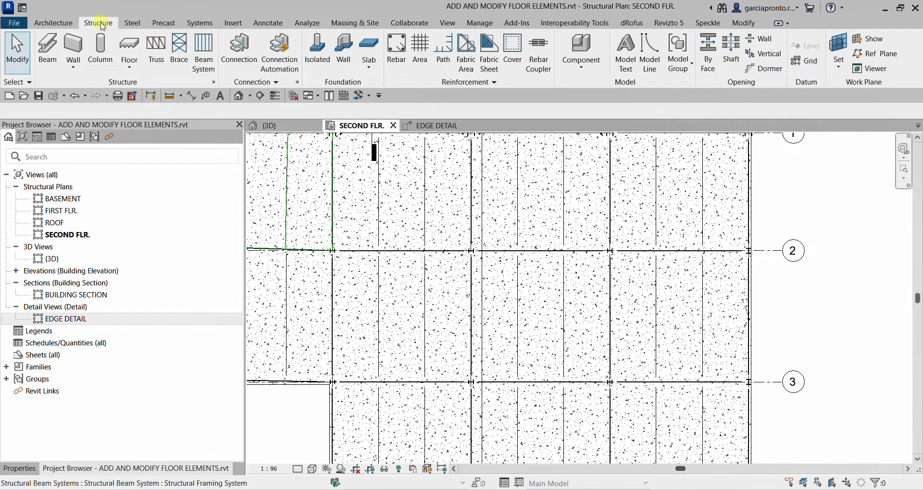
pyautogui.click(732, 51)
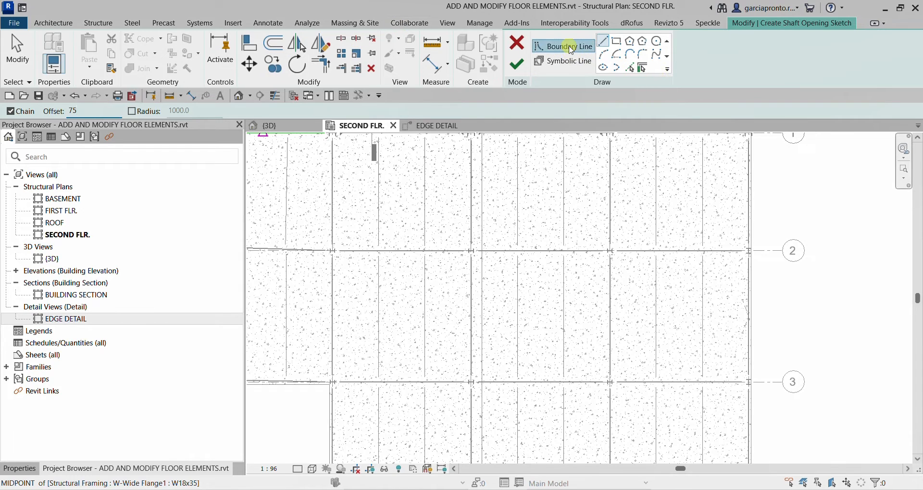
pyautogui.click(571, 48)
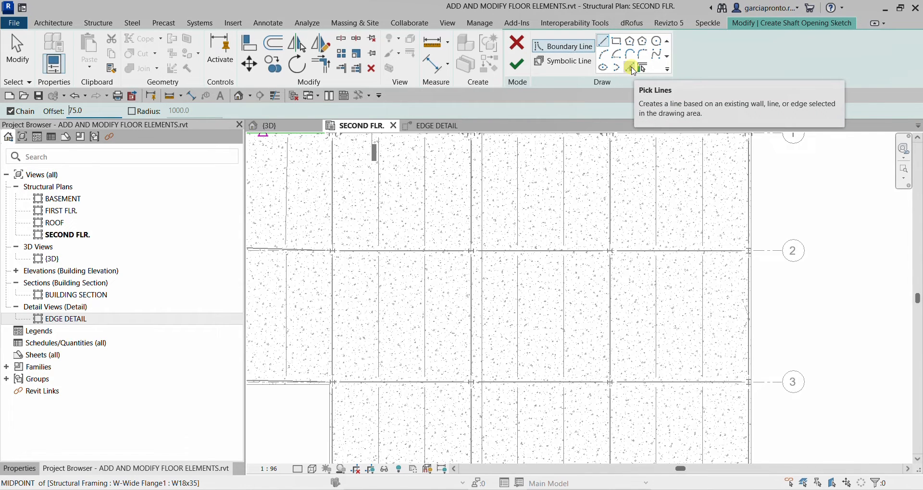
pyautogui.press('ctrl')
pyautogui.click(634, 71)
pyautogui.scroll(-2, 568, 223)
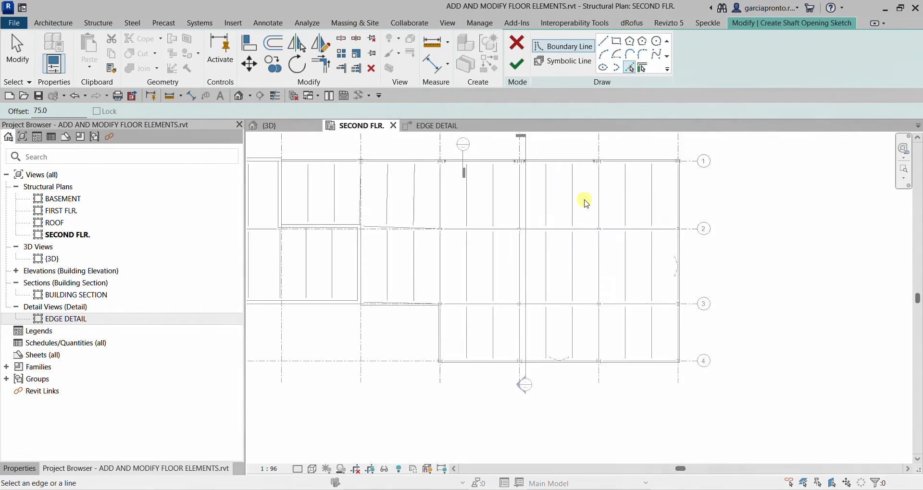
# - Add shaft boundary lines offset inward from the grid 2 beam and the first intermediate beam beside grid E
pyautogui.scroll(4, 510, 262)
pyautogui.scroll(2, 510, 262)
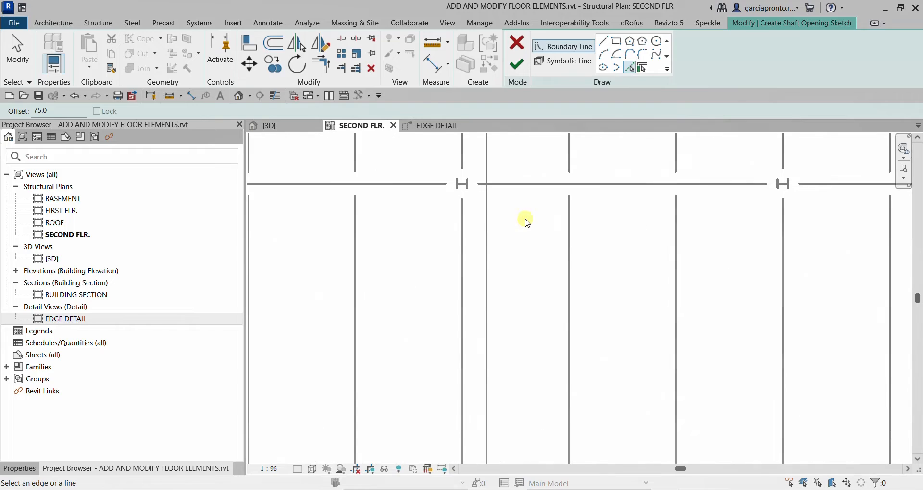
pyautogui.click(526, 190)
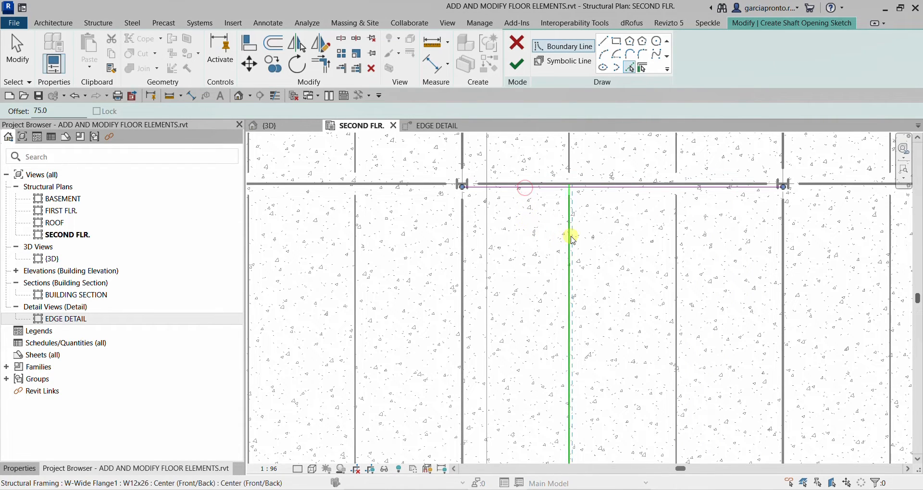
pyautogui.scroll(3, 564, 241)
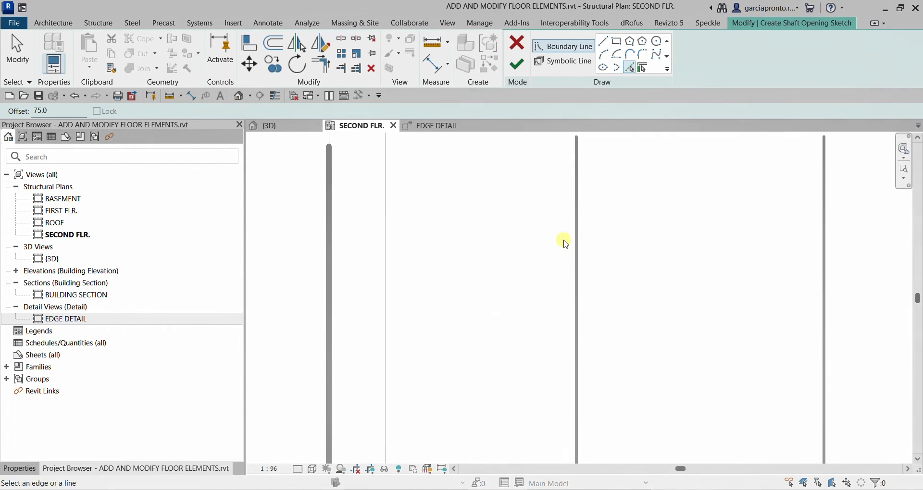
pyautogui.click(572, 235)
pyautogui.scroll(-3, 530, 262)
pyautogui.moveTo(524, 293); pyautogui.dragTo(540, 88, button='middle')
pyautogui.scroll(2, 504, 258)
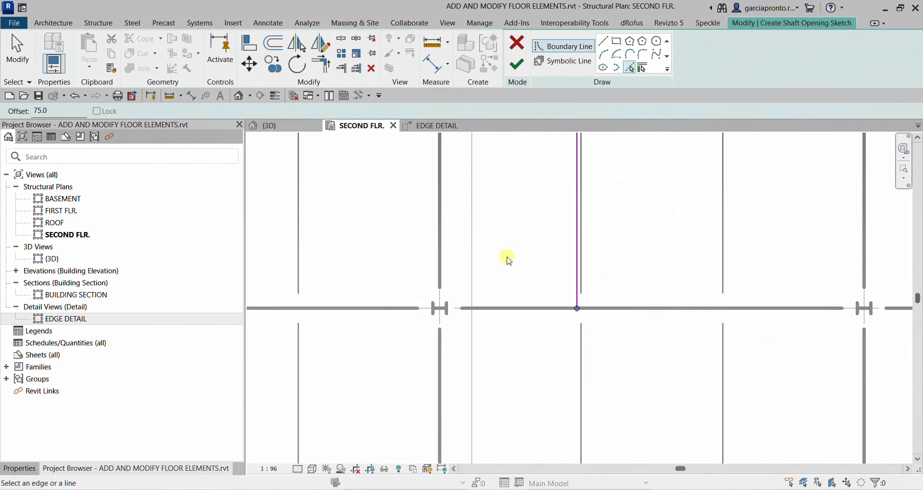
# - Add the remaining shaft boundary lines offset inward from the beams on grid 3 and grid E
pyautogui.click(511, 304)
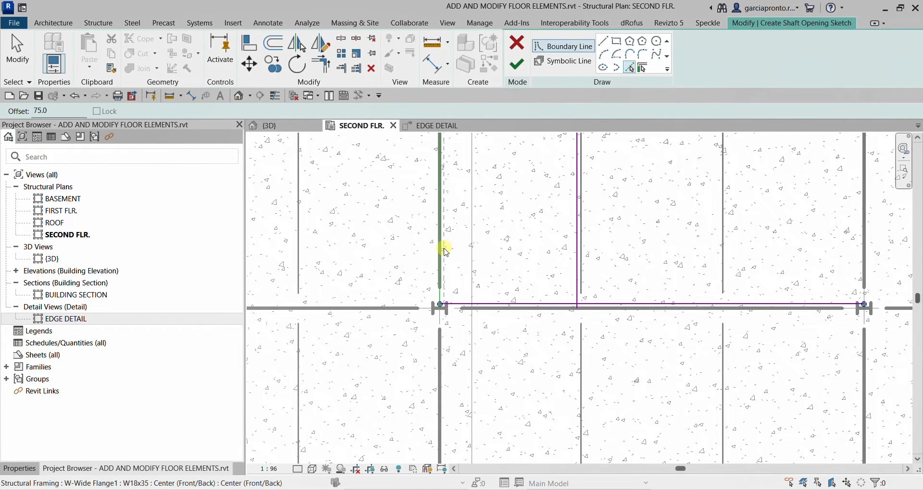
pyautogui.click(443, 249)
pyautogui.scroll(2, 478, 280)
pyautogui.scroll(-4, 436, 264)
pyautogui.scroll(-1, 436, 265)
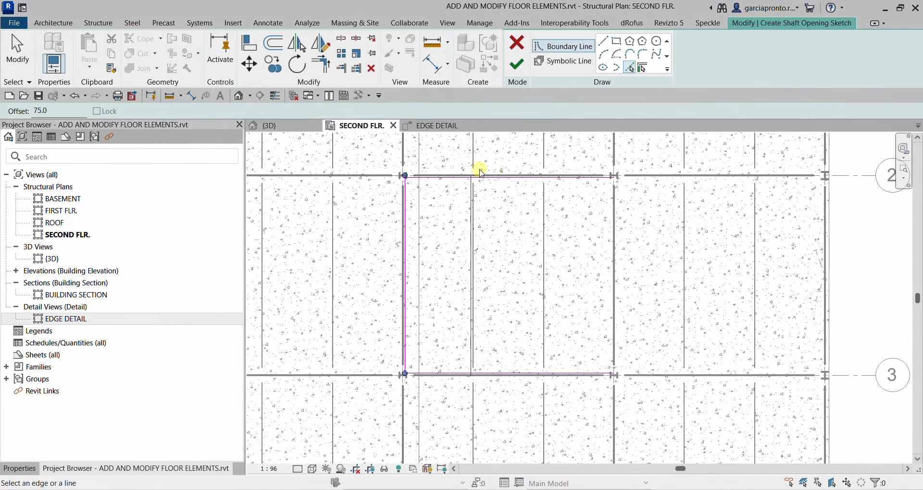
pyautogui.scroll(5, 465, 181)
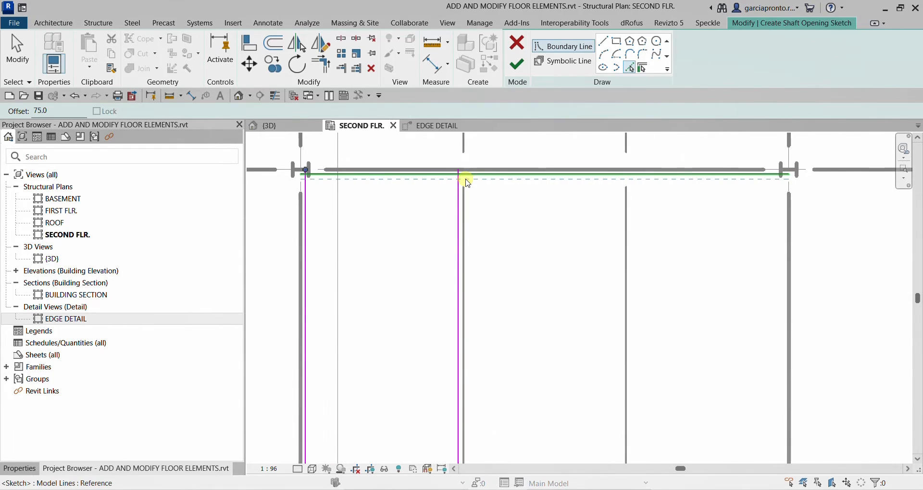
# - Trim the shaft boundary into corners where the intermediate-beam line meets the lines along grids 2 and 3
pyautogui.click(326, 69)
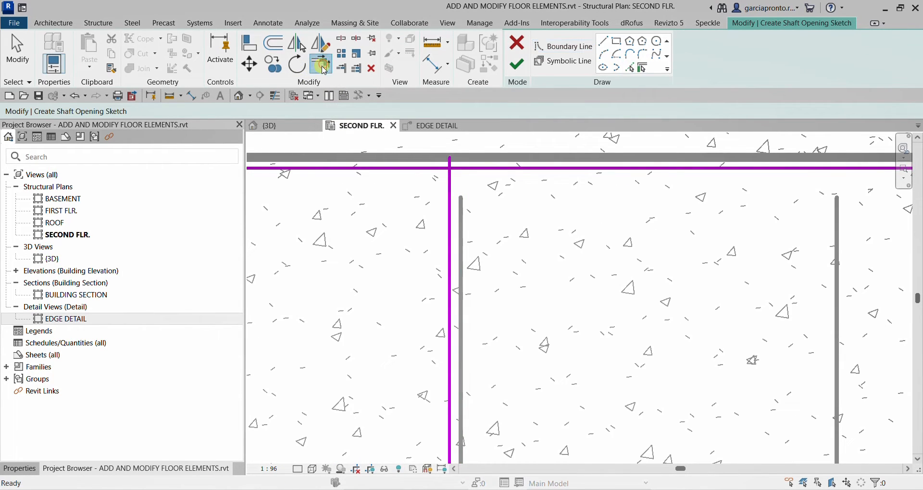
pyautogui.click(432, 170)
pyautogui.click(449, 185)
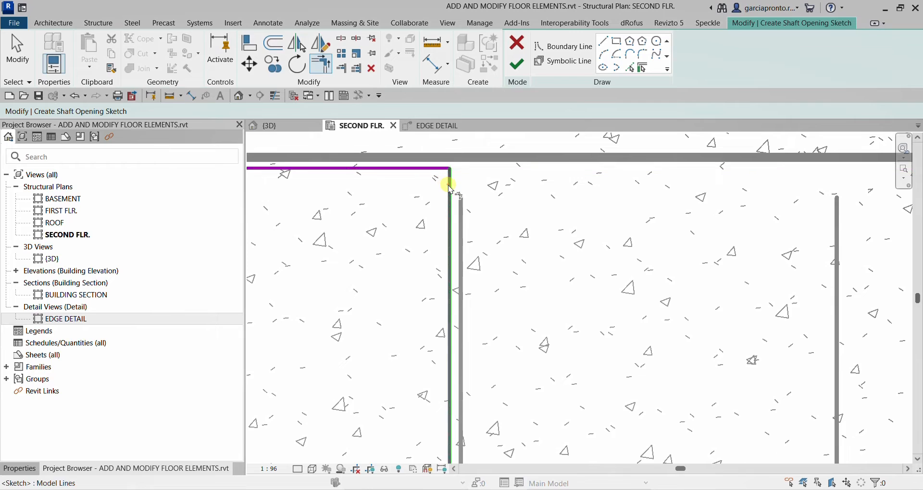
pyautogui.scroll(-3, 412, 221)
pyautogui.moveTo(439, 413); pyautogui.dragTo(460, 166, button='middle')
pyautogui.moveTo(434, 451); pyautogui.dragTo(465, 267, button='middle')
pyautogui.scroll(2, 466, 268)
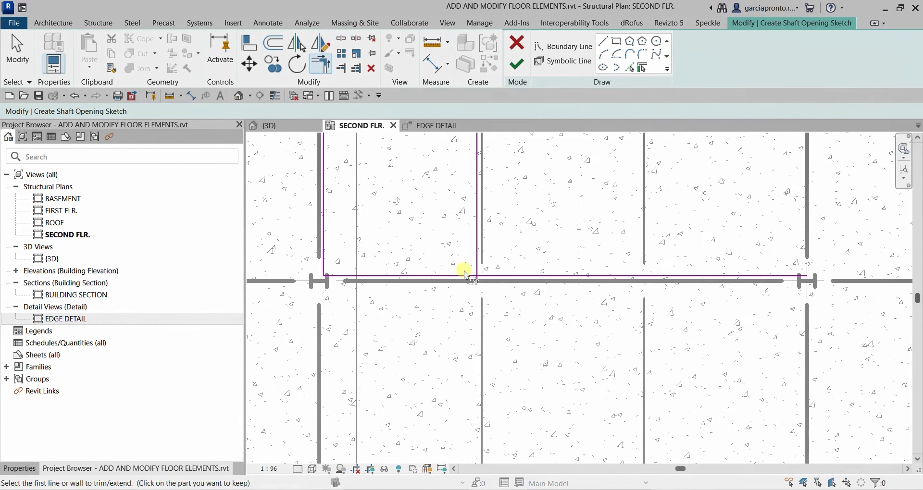
pyautogui.click(467, 277)
pyautogui.click(486, 246)
# - Trim the shaft boundary into a corner near the column at grids E and 2, closing the rectangle
pyautogui.scroll(-2, 452, 253)
pyautogui.moveTo(400, 236); pyautogui.dragTo(389, 447, button='middle')
pyautogui.scroll(4, 320, 157)
pyautogui.click(320, 200)
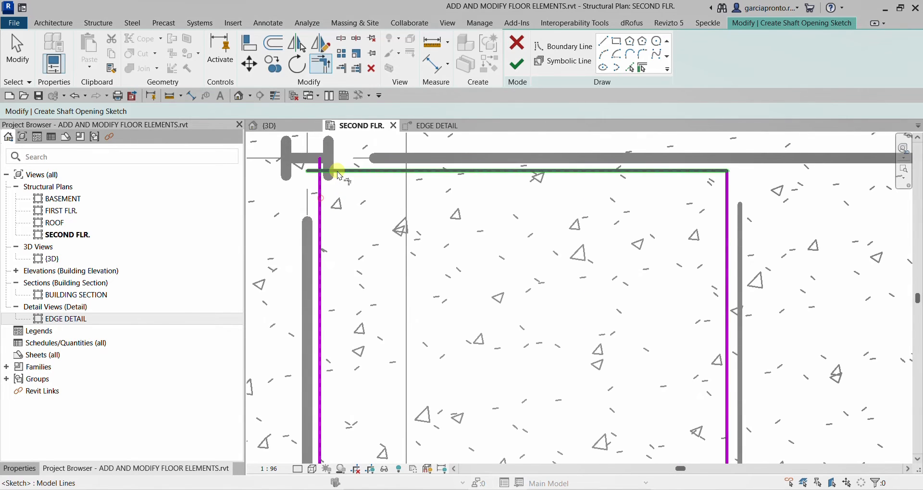
pyautogui.click(336, 171)
pyautogui.scroll(-4, 370, 202)
pyautogui.moveTo(430, 334); pyautogui.dragTo(409, 278, button='middle')
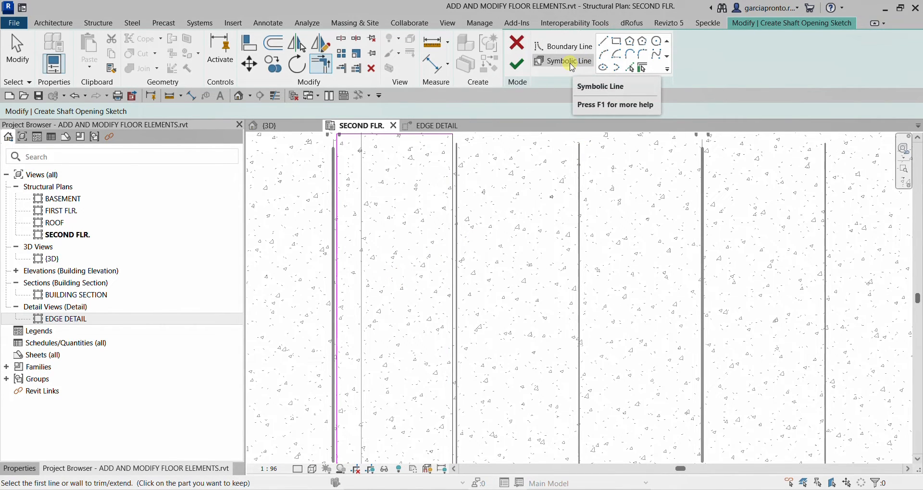
# - Draw a symbolic diagonal line across the shaft from its corner at grids E and 2 to the opposite corner
pyautogui.click(572, 64)
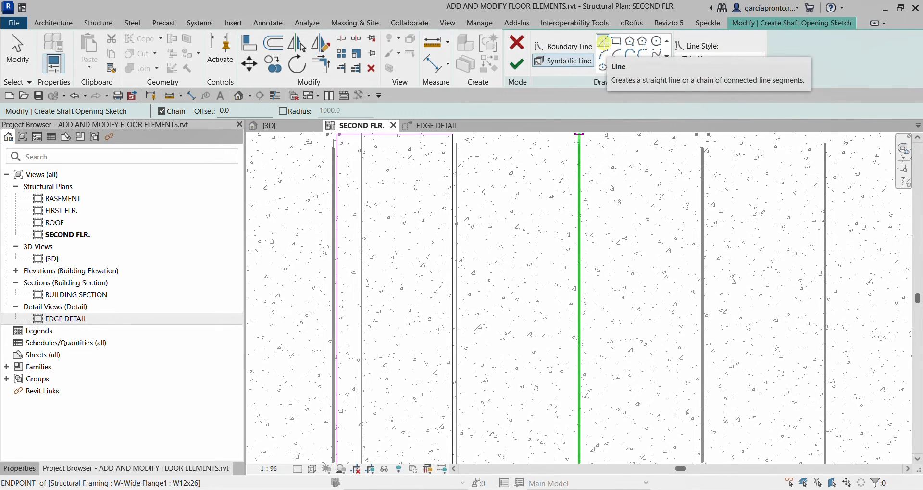
pyautogui.click(604, 43)
pyautogui.moveTo(371, 185); pyautogui.dragTo(395, 220, button='middle')
pyautogui.scroll(1, 361, 173)
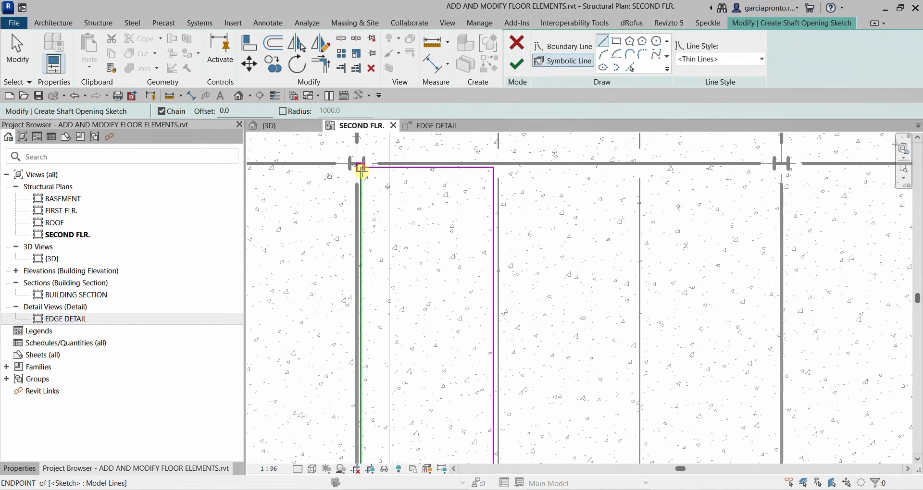
pyautogui.click(362, 171)
pyautogui.scroll(-7, 413, 282)
pyautogui.moveTo(427, 329); pyautogui.dragTo(433, 237, button='middle')
pyautogui.scroll(5, 435, 268)
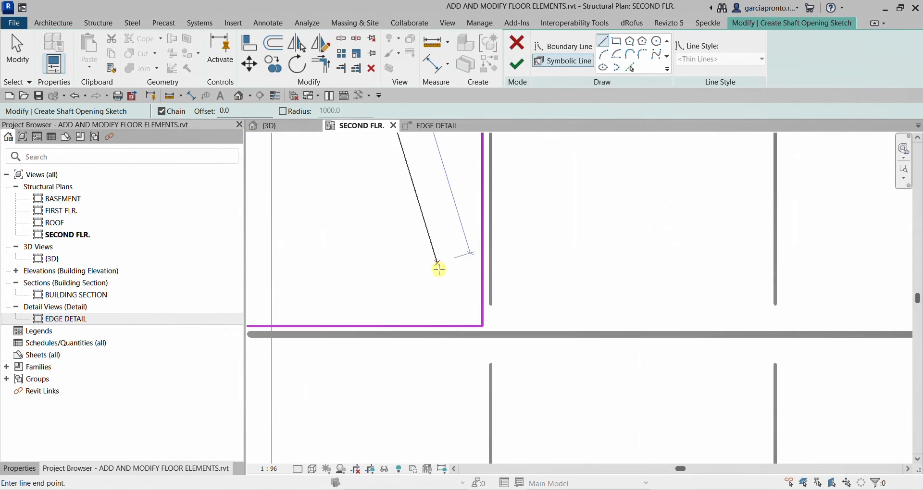
pyautogui.click(480, 326)
pyautogui.scroll(-5, 465, 315)
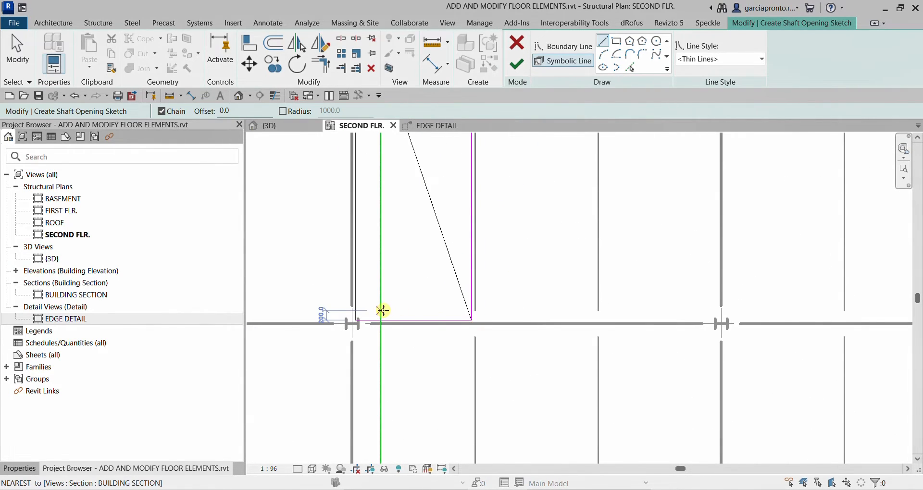
# - Draw the second symbolic diagonal from the shaft corner at grids E and 3 to the opposite corner, completing the X
pyautogui.scroll(5, 370, 324)
pyautogui.click(339, 315)
pyautogui.scroll(-6, 444, 247)
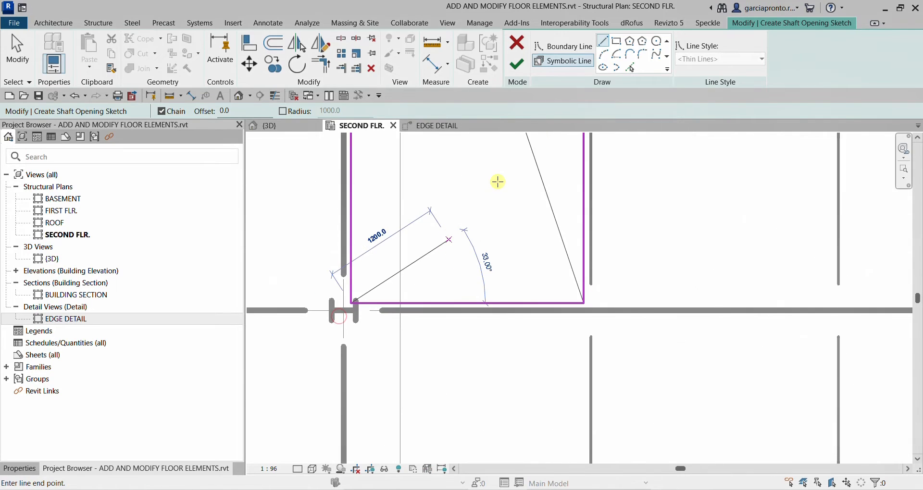
pyautogui.moveTo(496, 149); pyautogui.dragTo(417, 397, button='middle')
pyautogui.scroll(-2, 431, 255)
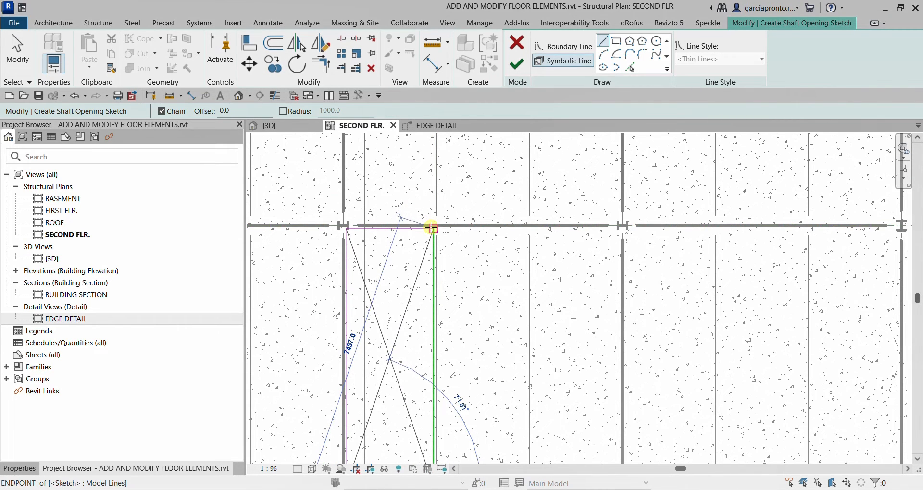
pyautogui.click(433, 227)
pyautogui.scroll(-3, 538, 314)
pyautogui.moveTo(536, 334); pyautogui.dragTo(544, 286, button='middle')
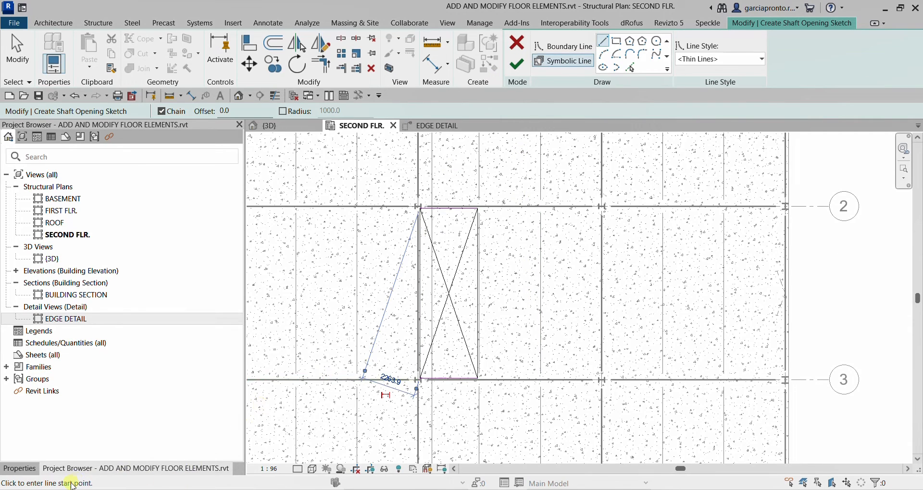
# - Constrain the shaft's top up to level ROOF with a 900 top offset, finish the sketch, and deselect the opening
pyautogui.click(20, 469)
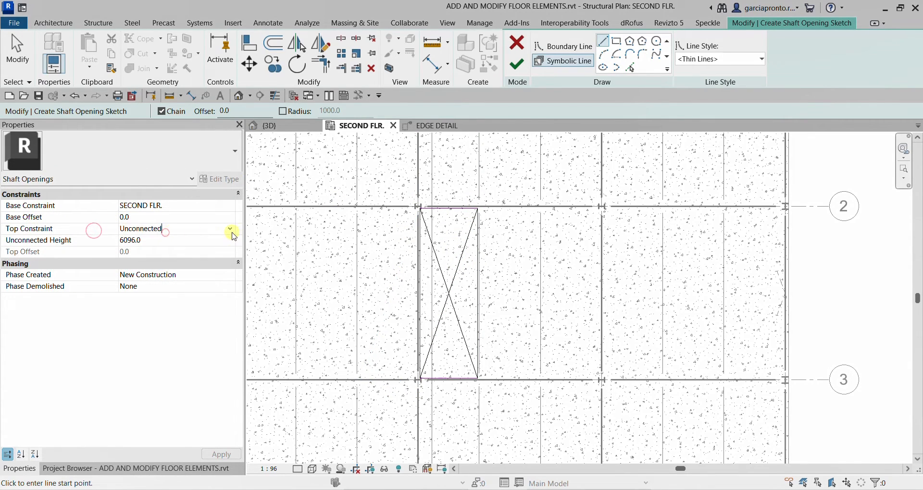
pyautogui.click(230, 230)
pyautogui.click(161, 279)
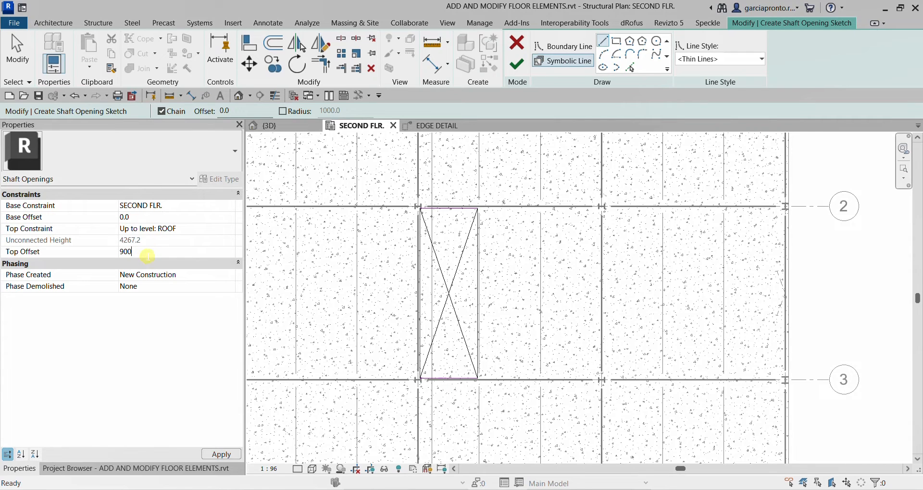
pyautogui.click(236, 459)
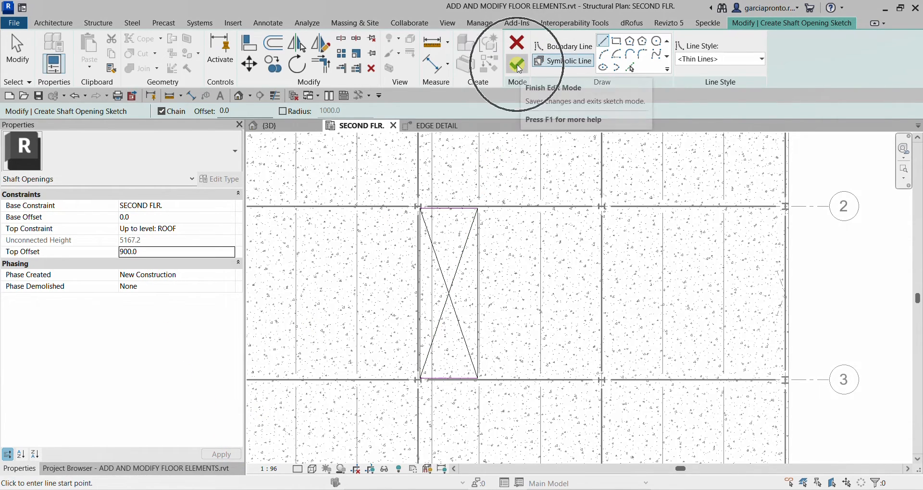
pyautogui.click(518, 65)
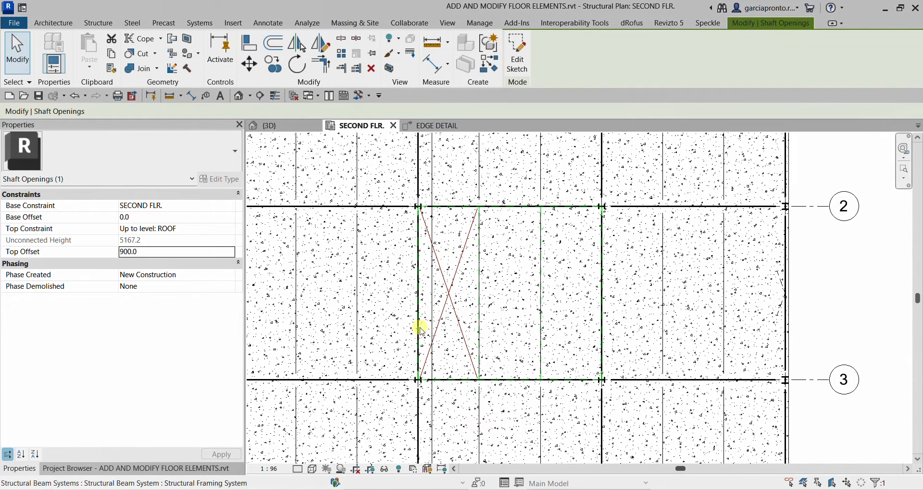
pyautogui.press('Escape')
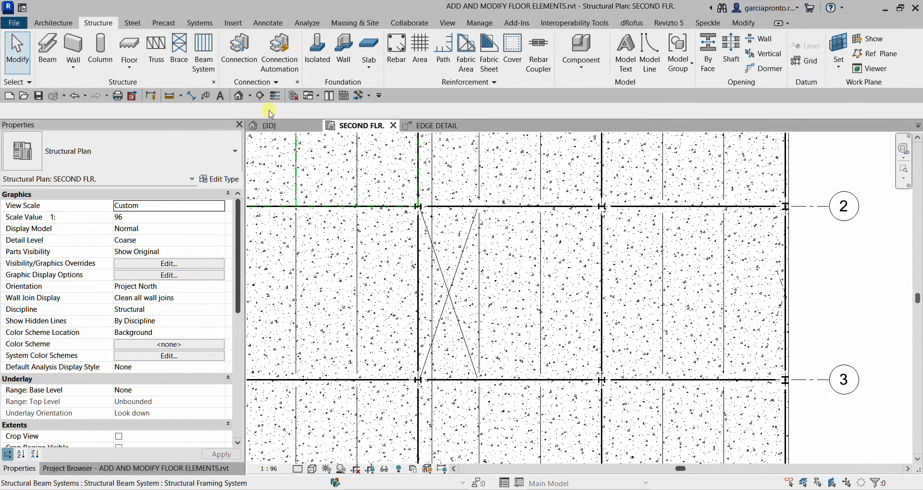
# - Select the shaft opening in the 3D view and inspect how it cuts through the roof and its vertical extent
pyautogui.click(269, 125)
pyautogui.scroll(3, 557, 298)
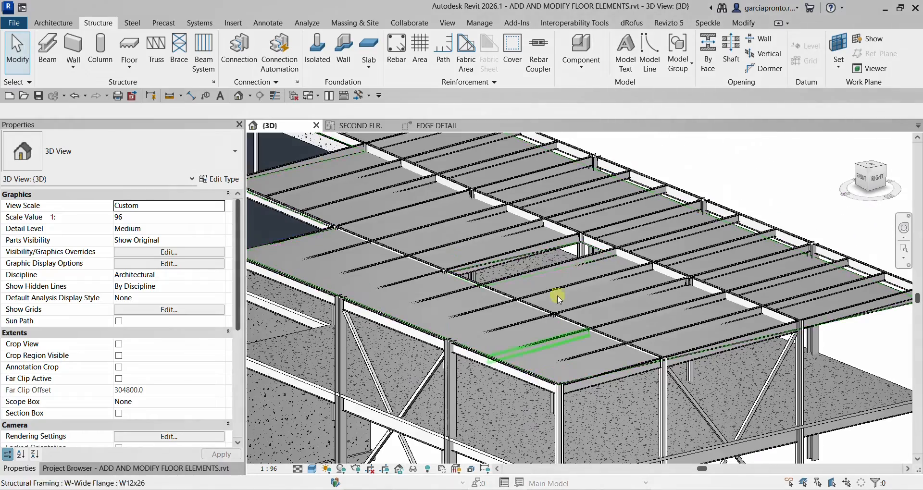
pyautogui.scroll(5, 558, 298)
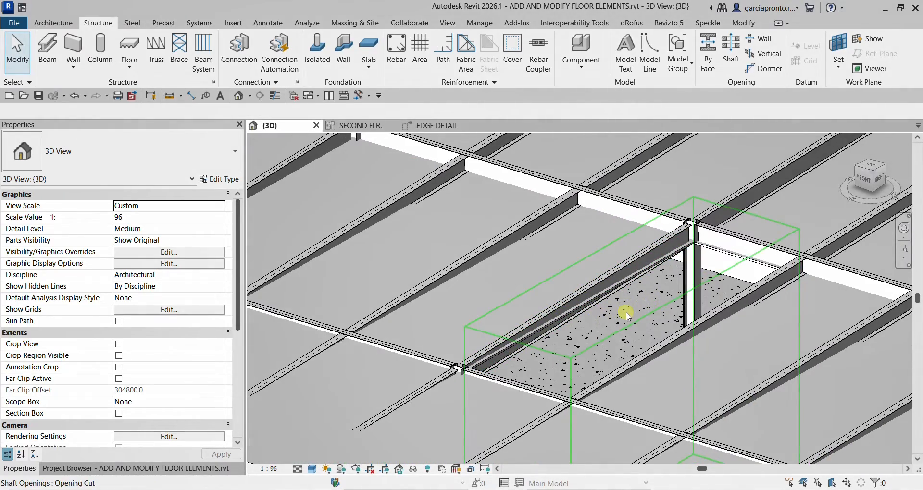
pyautogui.click(626, 314)
pyautogui.scroll(-5, 481, 290)
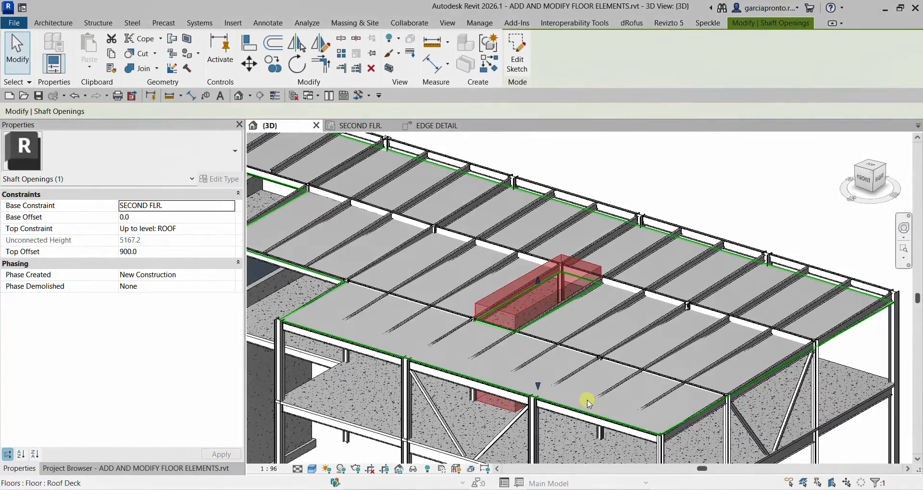
pyautogui.keyDown('shift'); pyautogui.moveTo(587, 400); pyautogui.dragTo(526, 312, button='middle'); pyautogui.keyUp('shift')
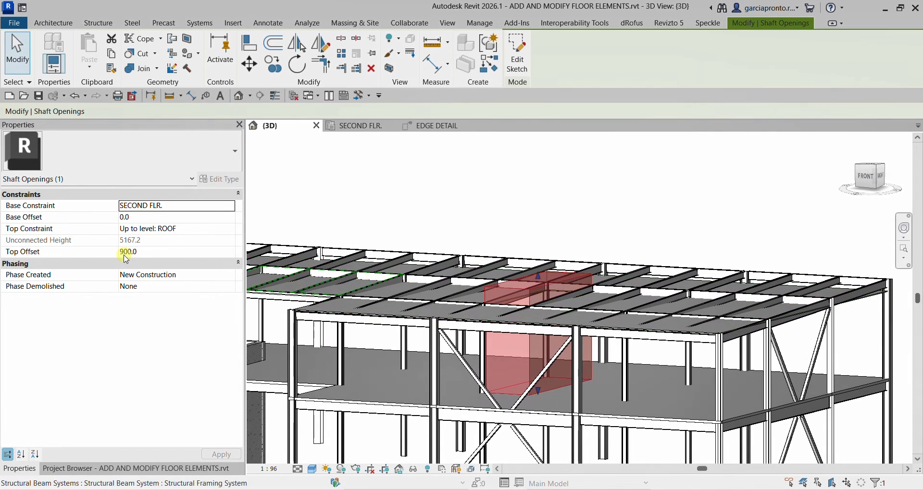
pyautogui.scroll(5, 540, 288)
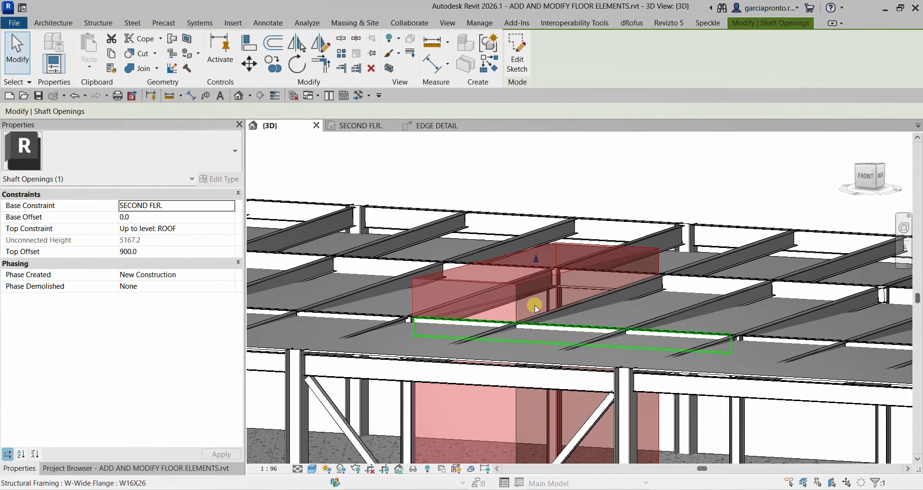
# - Stretch the shaft opening's top down below the roof deck, to a top offset of about -1266.8
pyautogui.moveTo(542, 271)
pyautogui.mouseDown()
pyautogui.moveTo(534, 258)
pyautogui.moveTo(539, 275)
pyautogui.mouseUp()
pyautogui.moveTo(543, 370); pyautogui.dragTo(545, 370)
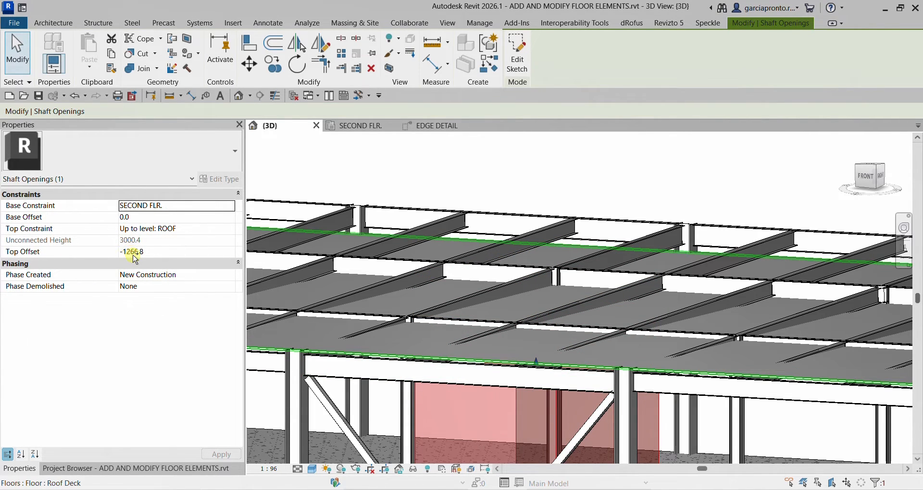
pyautogui.scroll(-2, 707, 338)
pyautogui.moveTo(663, 350); pyautogui.dragTo(665, 292, button='middle')
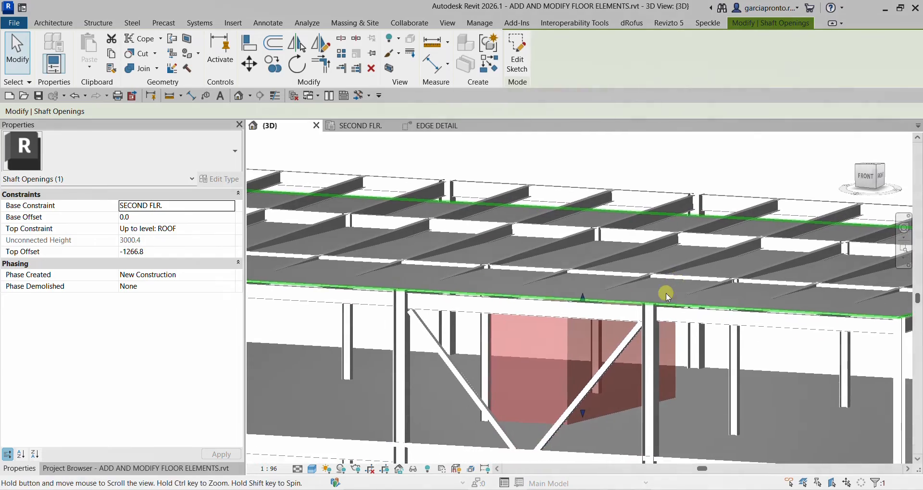
# - Stretch the shaft opening's top up well above the roof, to a top offset of about 2758.4, and deselect it
pyautogui.keyDown('shift'); pyautogui.moveTo(605, 236); pyautogui.dragTo(619, 299, button='middle'); pyautogui.keyUp('shift')
pyautogui.moveTo(581, 297); pyautogui.dragTo(620, 152)
pyautogui.keyDown('shift'); pyautogui.moveTo(774, 162); pyautogui.dragTo(611, 353, button='middle'); pyautogui.keyUp('shift')
pyautogui.click(744, 145)
pyautogui.keyDown('shift'); pyautogui.moveTo(740, 140); pyautogui.dragTo(708, 195, button='middle'); pyautogui.keyUp('shift')
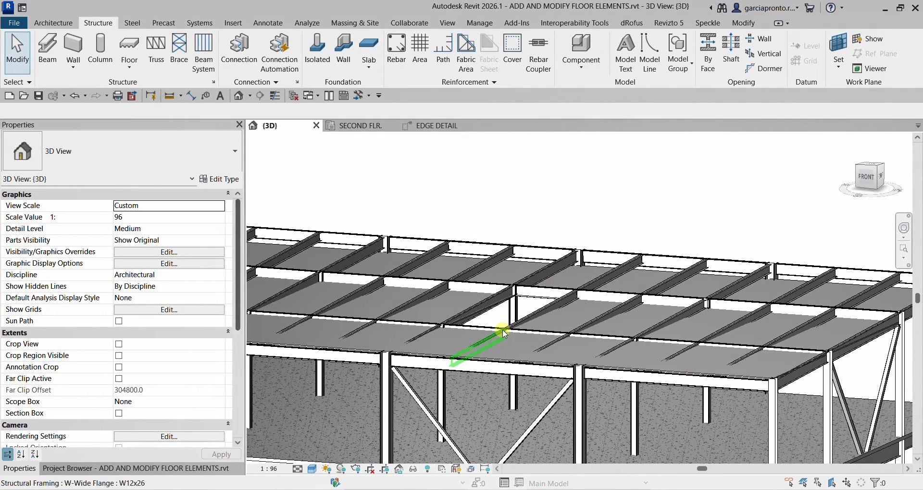
# - Reselect the shaft opening, lower its top to just above the roof at a top offset of about 822, and deselect it
pyautogui.click(498, 318)
pyautogui.keyDown('shift'); pyautogui.moveTo(602, 287); pyautogui.dragTo(594, 269, button='middle'); pyautogui.keyUp('shift')
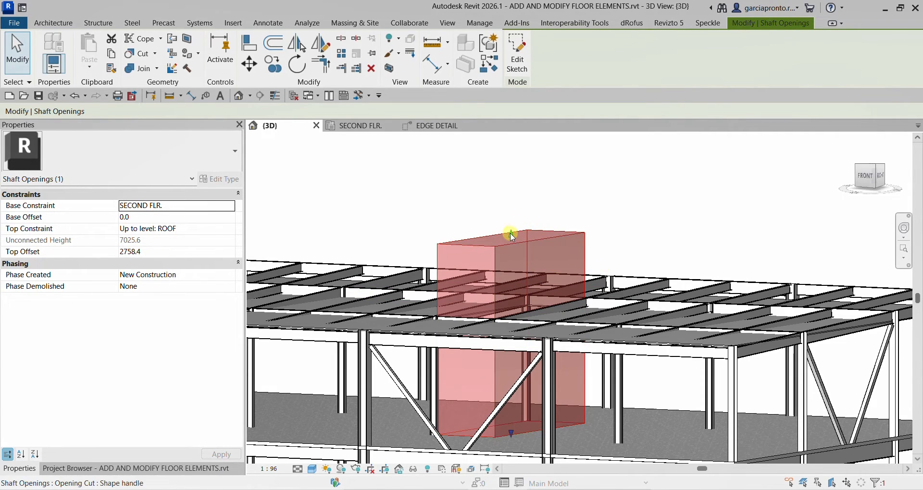
pyautogui.moveTo(511, 234); pyautogui.dragTo(515, 292)
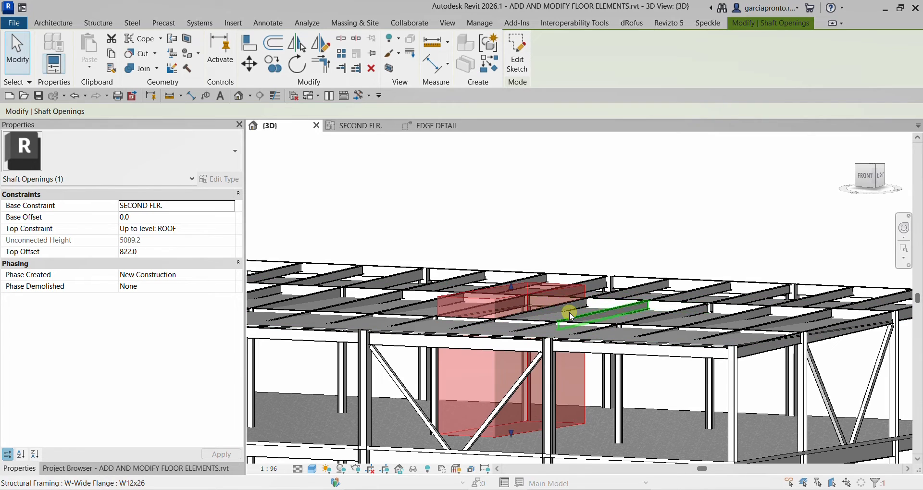
pyautogui.click(623, 198)
pyautogui.keyDown('shift'); pyautogui.moveTo(553, 198); pyautogui.dragTo(552, 287, button='middle'); pyautogui.keyUp('shift')
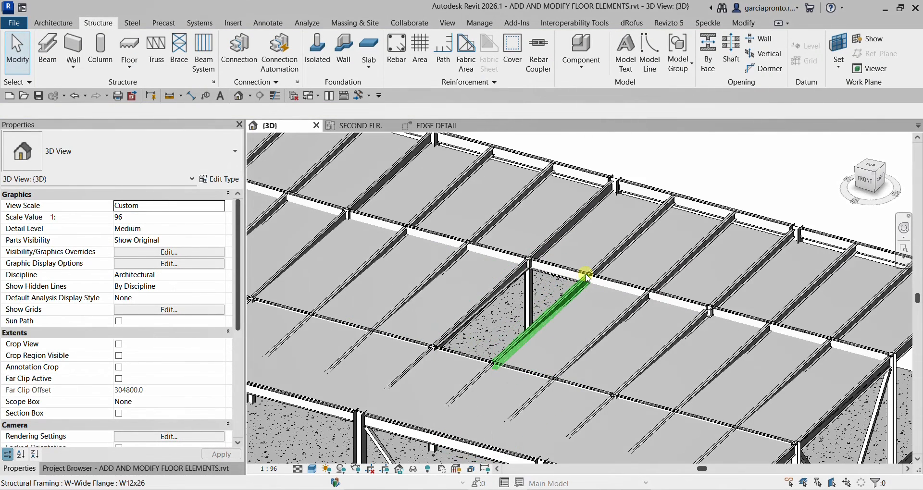
# - Examine the roof deck, its shaft opening and the framing in 3D from several angles
pyautogui.scroll(-2, 533, 275)
pyautogui.keyDown('shift'); pyautogui.moveTo(676, 197); pyautogui.dragTo(557, 259, button='middle'); pyautogui.keyUp('shift')
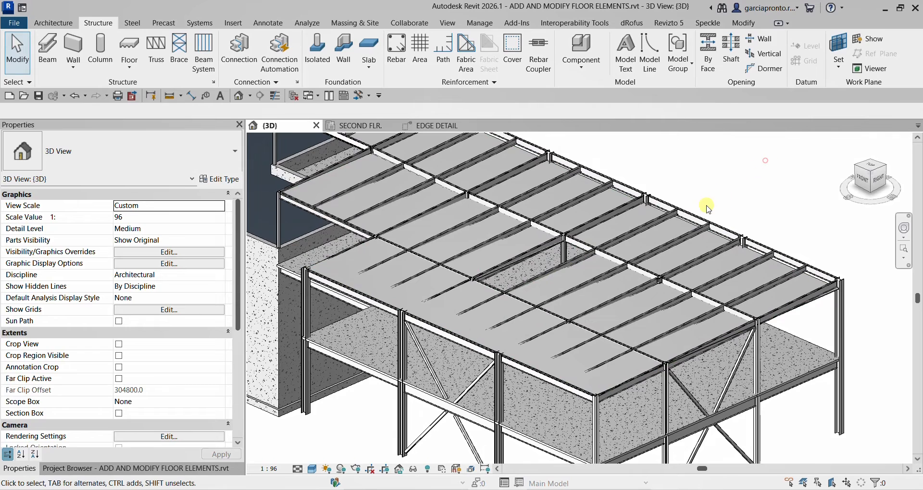
pyautogui.scroll(-2, 706, 208)
pyautogui.click(872, 173)
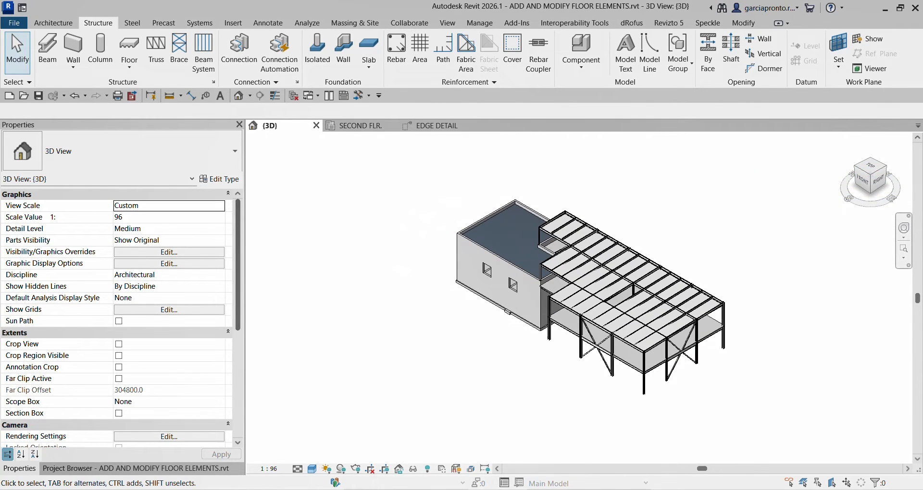
pyautogui.scroll(3, 667, 299)
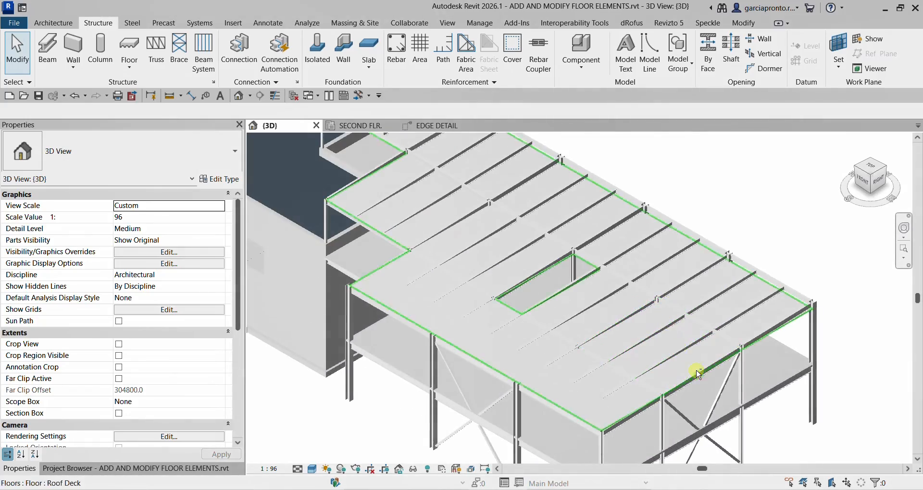
pyautogui.keyDown('shift'); pyautogui.moveTo(640, 377); pyautogui.dragTo(673, 284, button='middle'); pyautogui.keyUp('shift')
pyautogui.scroll(3, 570, 266)
pyautogui.keyDown('shift'); pyautogui.moveTo(572, 270); pyautogui.dragTo(637, 228, button='middle'); pyautogui.keyUp('shift')
pyautogui.moveTo(646, 226); pyautogui.dragTo(639, 390, button='middle')
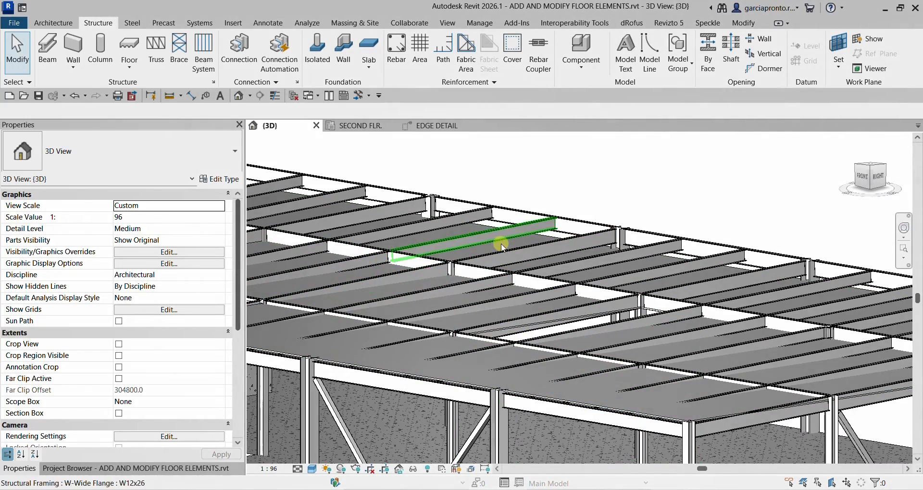
pyautogui.scroll(-4, 477, 300)
pyautogui.keyDown('shift'); pyautogui.moveTo(486, 313); pyautogui.dragTo(507, 330, button='middle'); pyautogui.keyUp('shift')
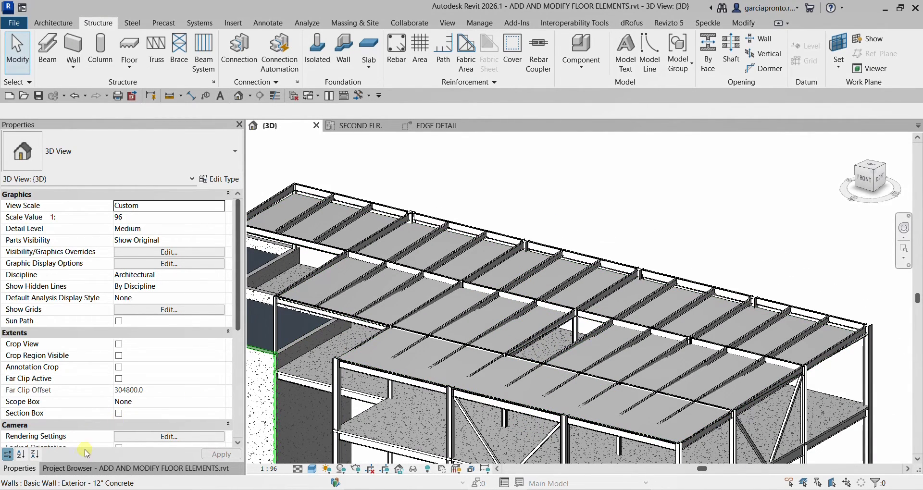
# - Open the ROOF structural plan, window-select the framing around grids E to G, and filter the selection to Floors only
pyautogui.click(79, 468)
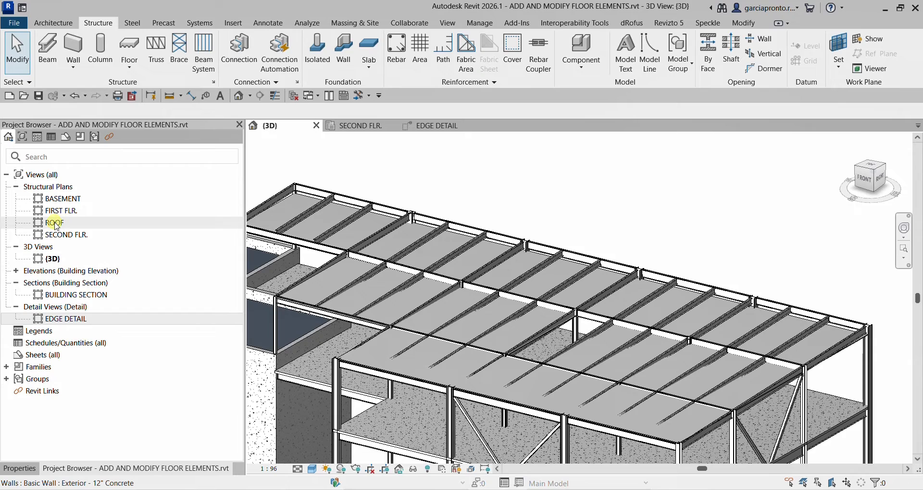
pyautogui.doubleClick(55, 223)
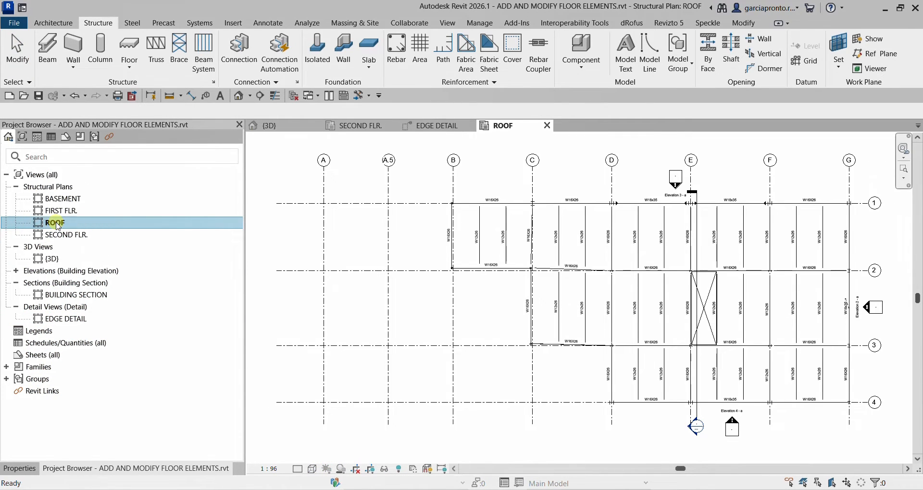
pyautogui.scroll(-2, 388, 256)
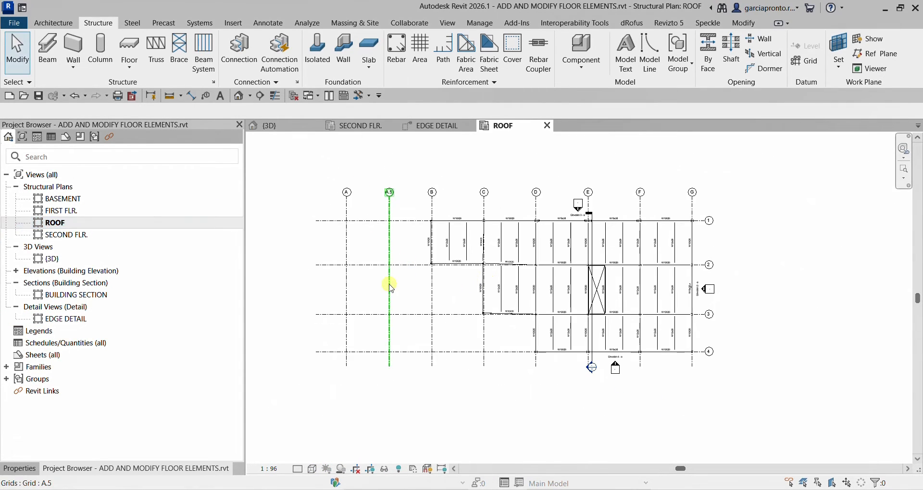
pyautogui.moveTo(764, 194); pyautogui.dragTo(596, 317)
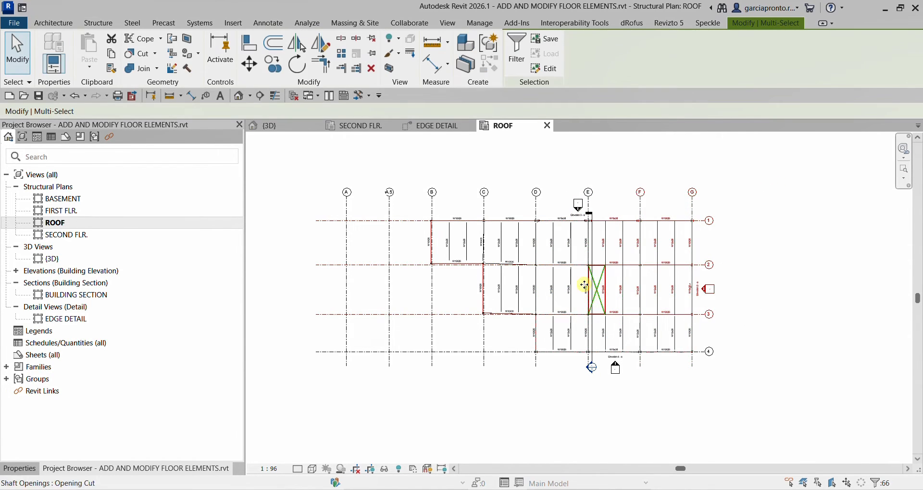
pyautogui.click(519, 57)
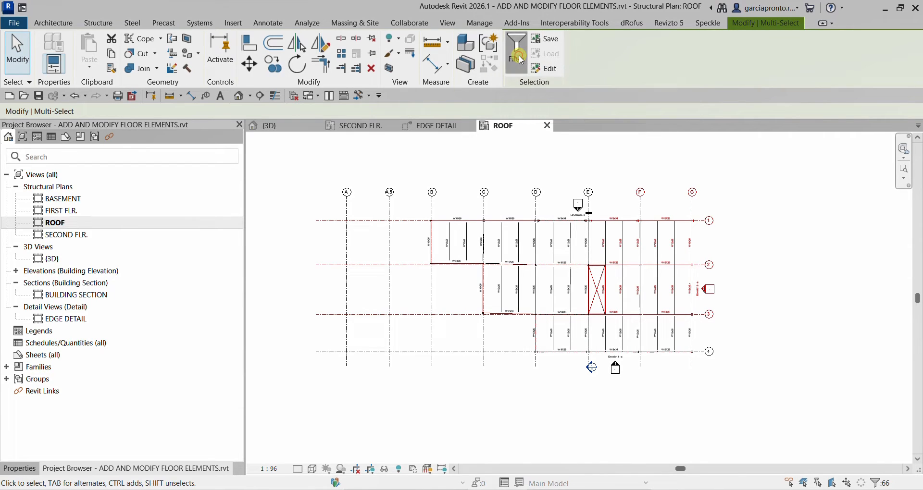
pyautogui.click(537, 194)
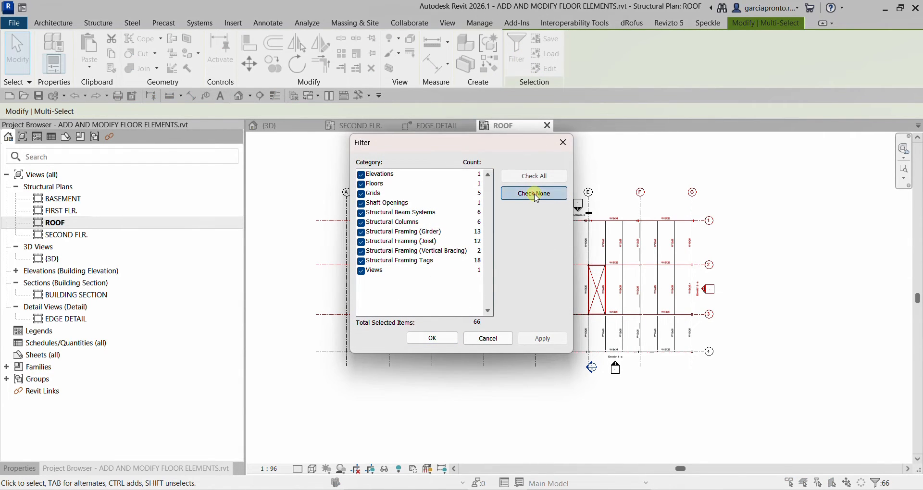
pyautogui.click(362, 186)
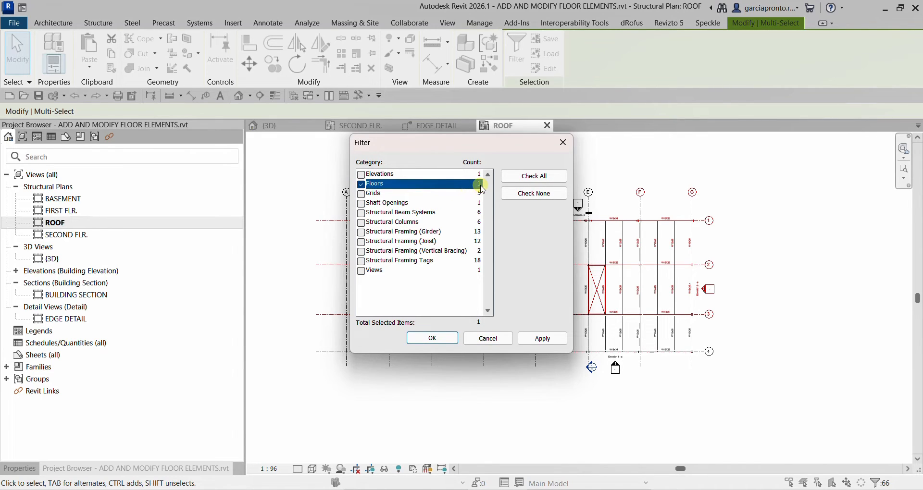
pyautogui.click(435, 339)
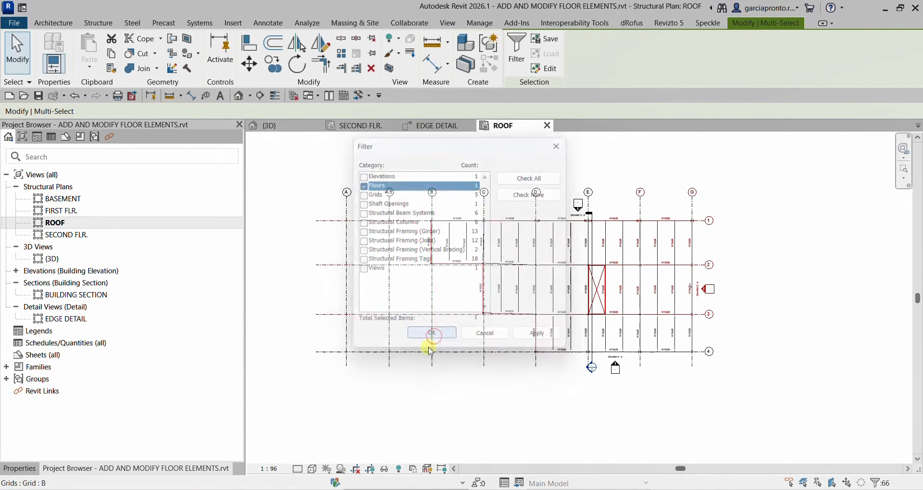
# - Check the selected roof deck in the 3D view, return to the ROOF plan, and clear the selection
pyautogui.click(272, 126)
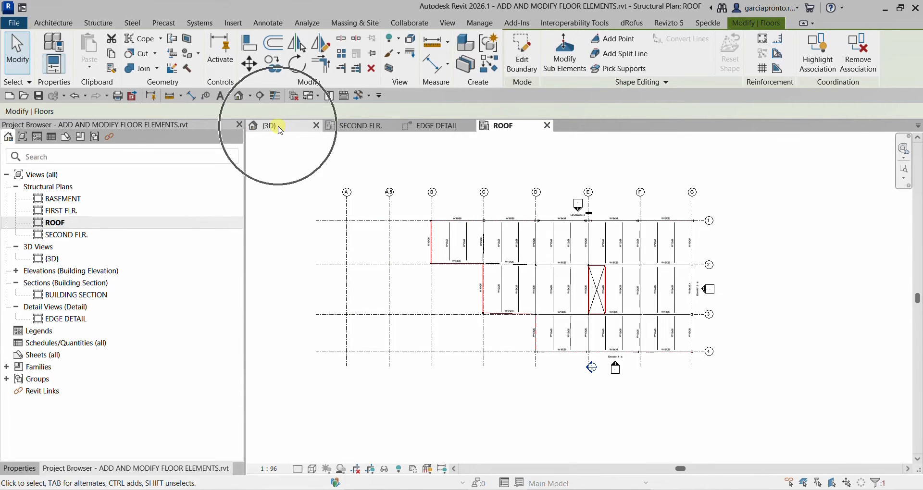
pyautogui.scroll(-5, 420, 232)
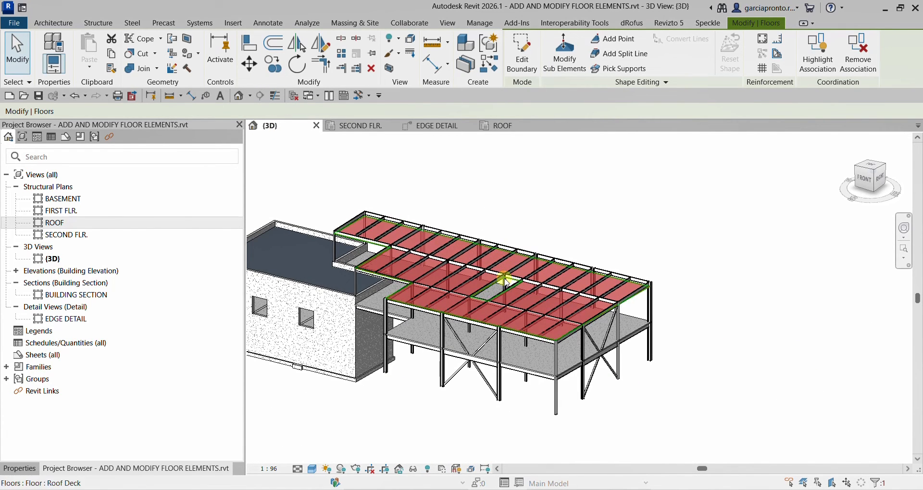
pyautogui.click(506, 126)
pyautogui.scroll(3, 540, 244)
pyautogui.moveTo(585, 265); pyautogui.dragTo(476, 273, button='middle')
pyautogui.click(806, 273)
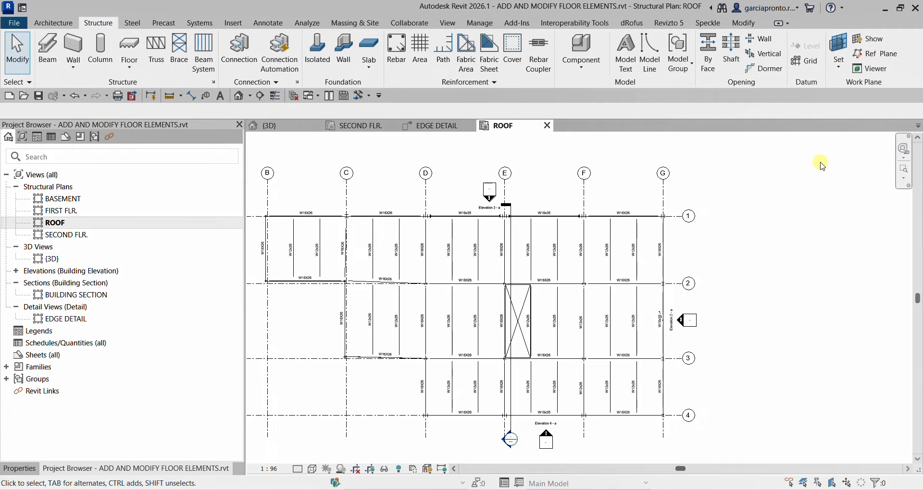
# - Select the roof deck by crossing its corner at grids G and 1 and filtering the selection to Floors only
pyautogui.moveTo(820, 161); pyautogui.dragTo(711, 212)
pyautogui.moveTo(672, 244); pyautogui.dragTo(630, 265)
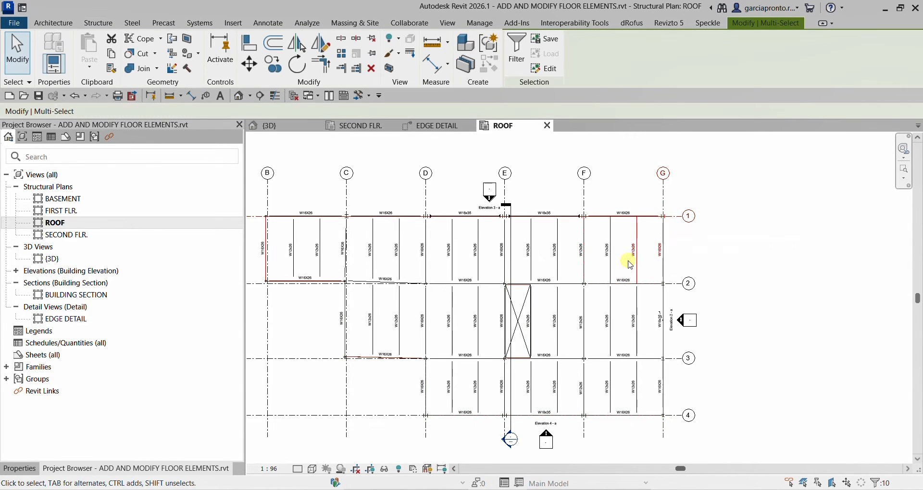
pyautogui.click(517, 48)
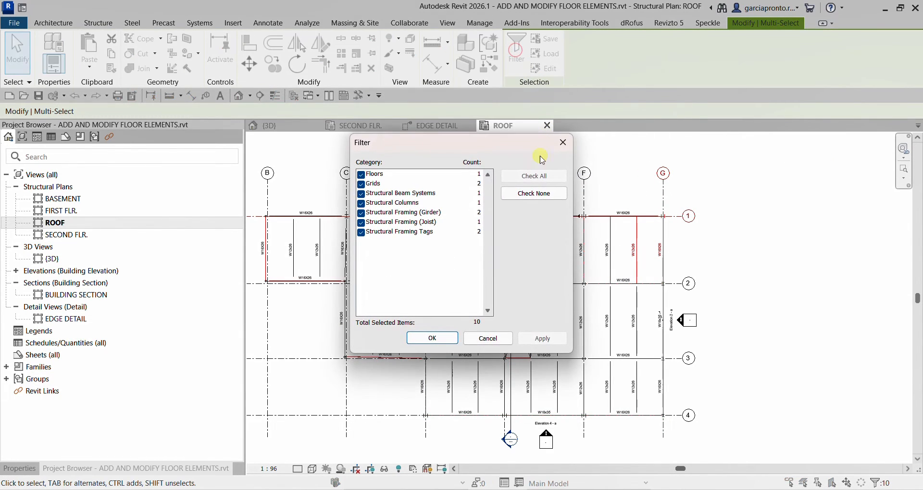
pyautogui.click(535, 194)
pyautogui.click(361, 175)
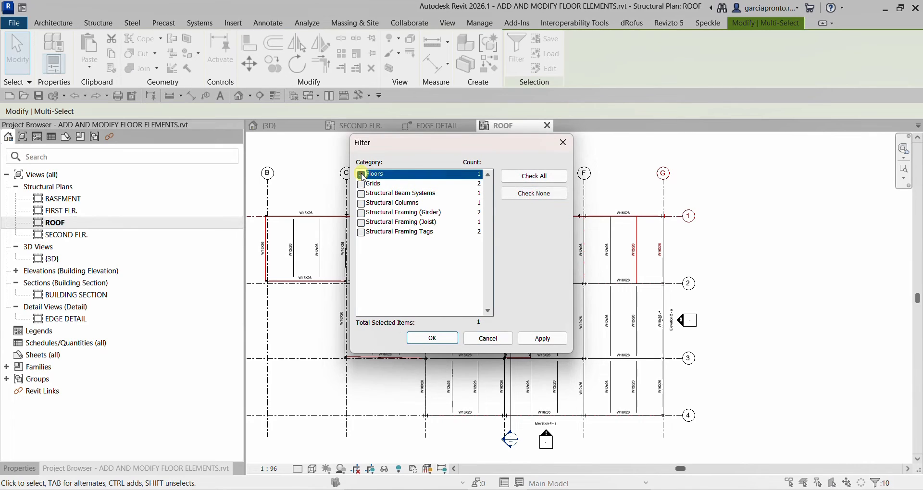
pyautogui.click(429, 339)
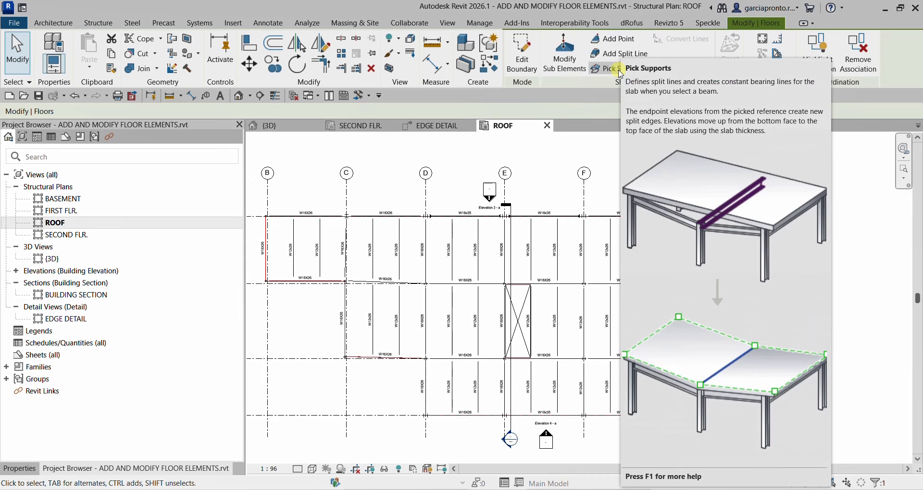
# - Use Pick Supports on the roof deck to define the five beams along grid 1 from B to G as supports
pyautogui.click(619, 69)
pyautogui.moveTo(302, 208); pyautogui.dragTo(397, 204, button='middle')
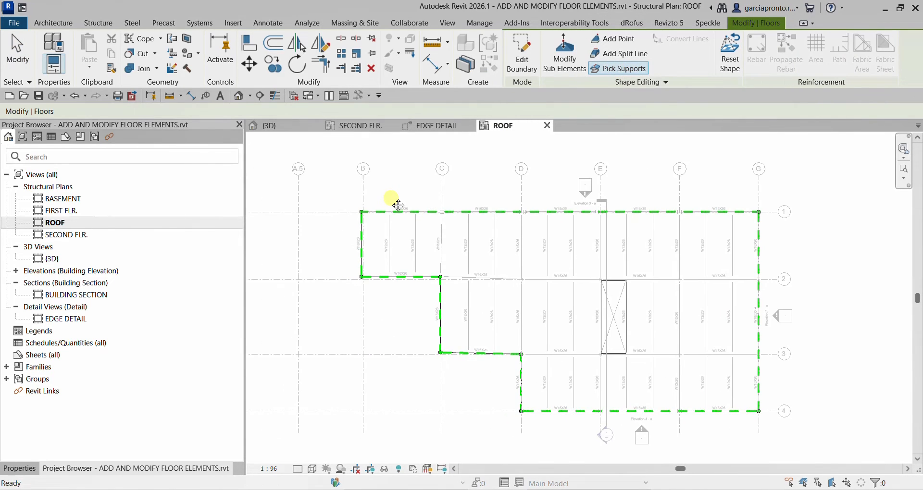
pyautogui.scroll(1, 382, 187)
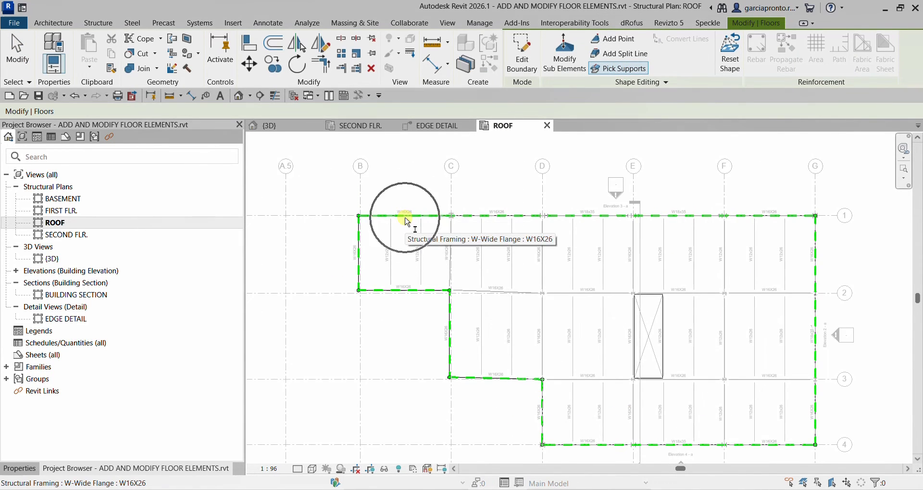
pyautogui.click(408, 222)
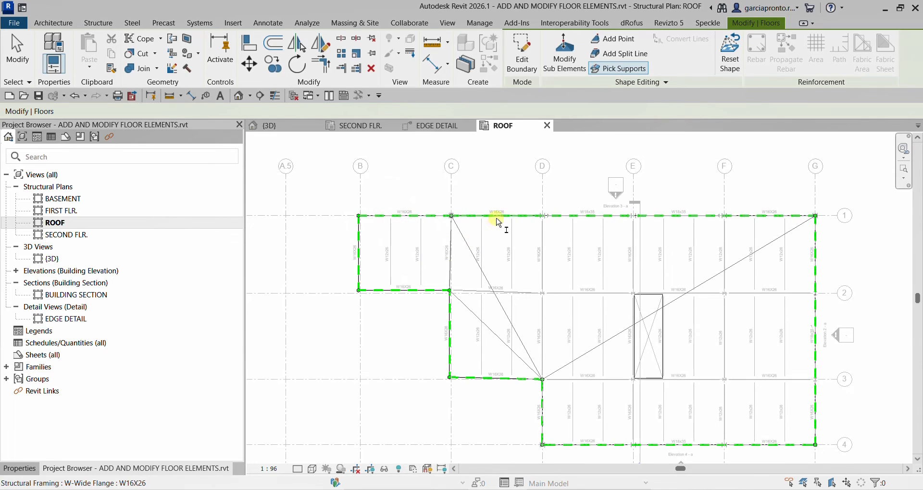
pyautogui.click(500, 220)
pyautogui.click(591, 217)
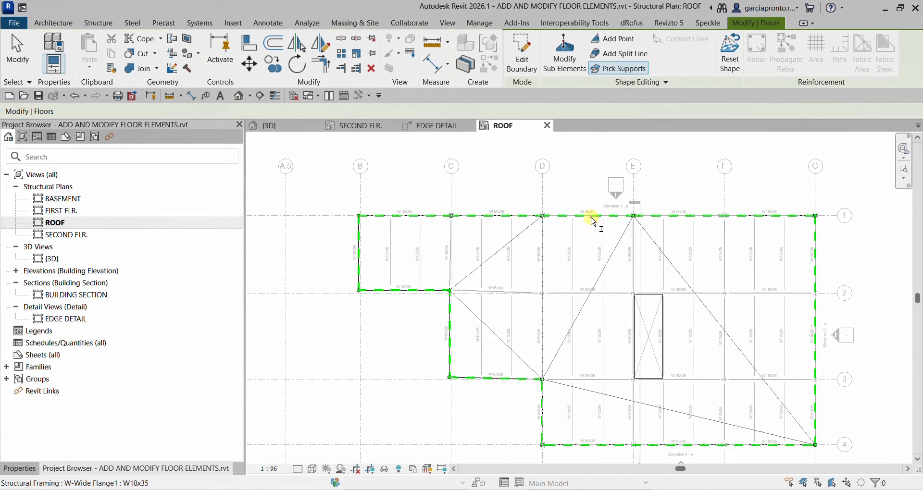
pyautogui.click(676, 218)
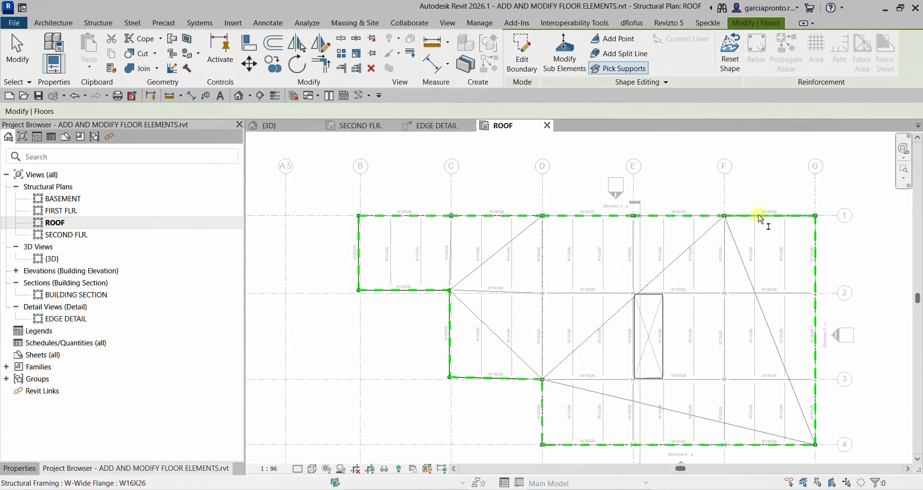
pyautogui.click(763, 218)
# - Pick the beams along grid 2 from B to D and E to G, plus the infill beam just past grid D, as roof deck supports
pyautogui.click(406, 288)
pyautogui.click(492, 290)
pyautogui.click(572, 299)
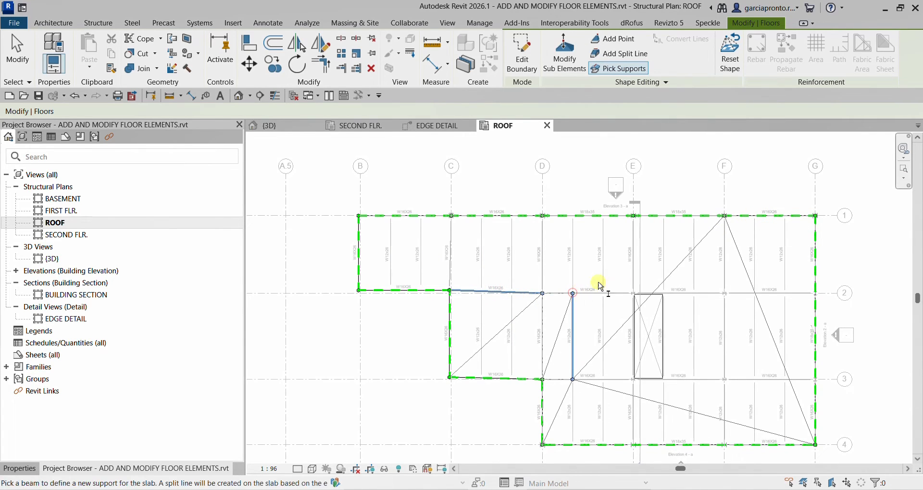
pyautogui.click(686, 293)
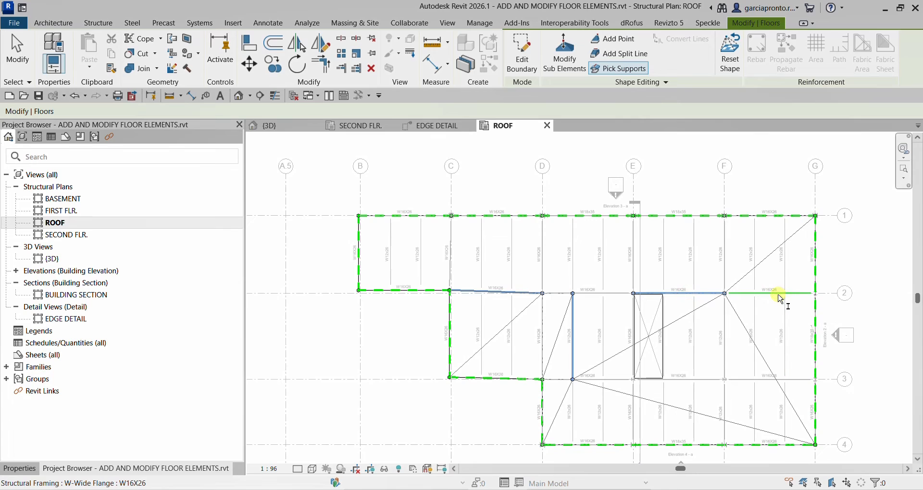
# - Pick the beams along grid 3 from C to G as supports for the roof deck
pyautogui.click(499, 378)
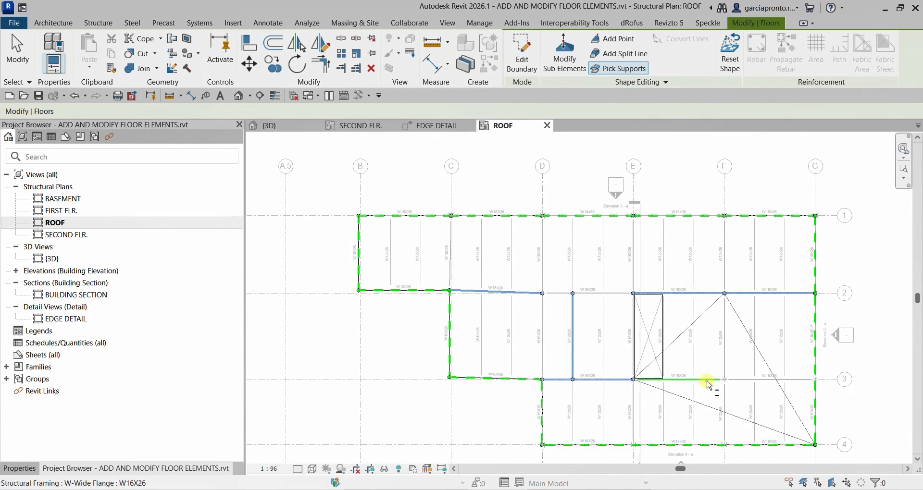
pyautogui.click(707, 381)
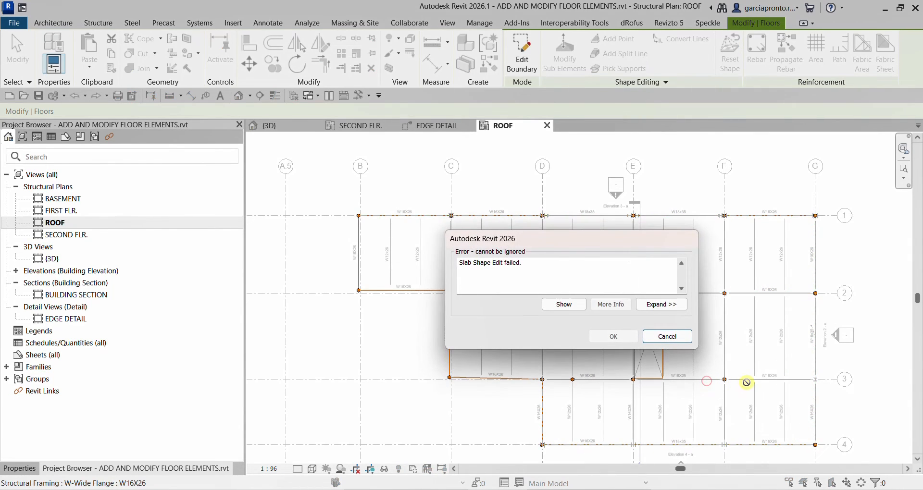
pyautogui.click(677, 338)
pyautogui.click(750, 380)
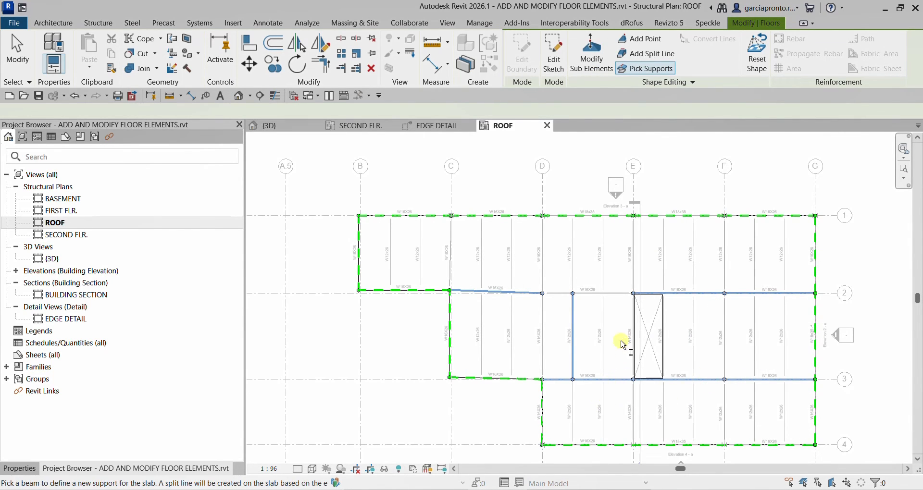
# - Add the grid 2 beam between D and E and the grid 4 beams from D to G as supports, and finish the shape editing
pyautogui.scroll(3, 551, 306)
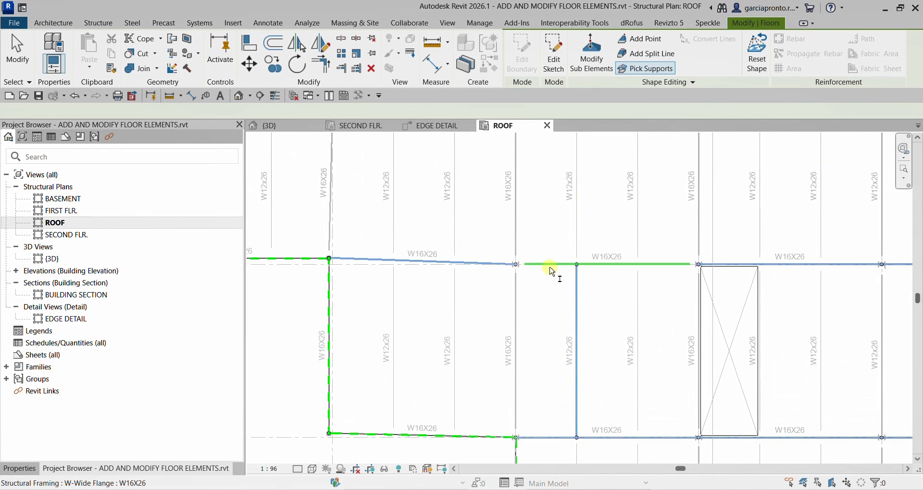
pyautogui.scroll(-4, 597, 340)
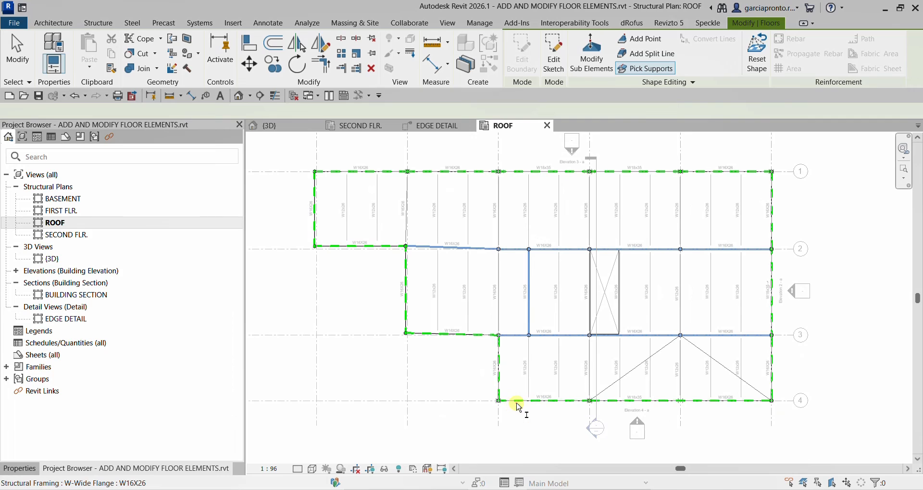
pyautogui.click(516, 404)
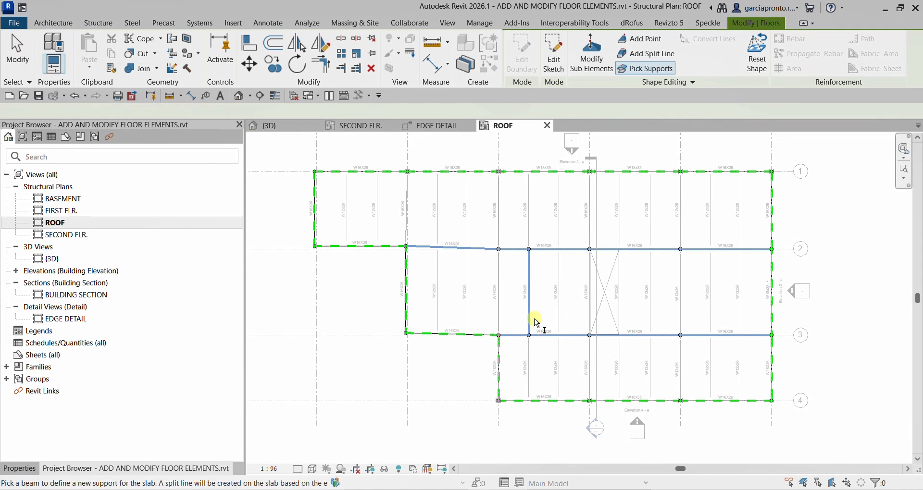
pyautogui.click(17, 48)
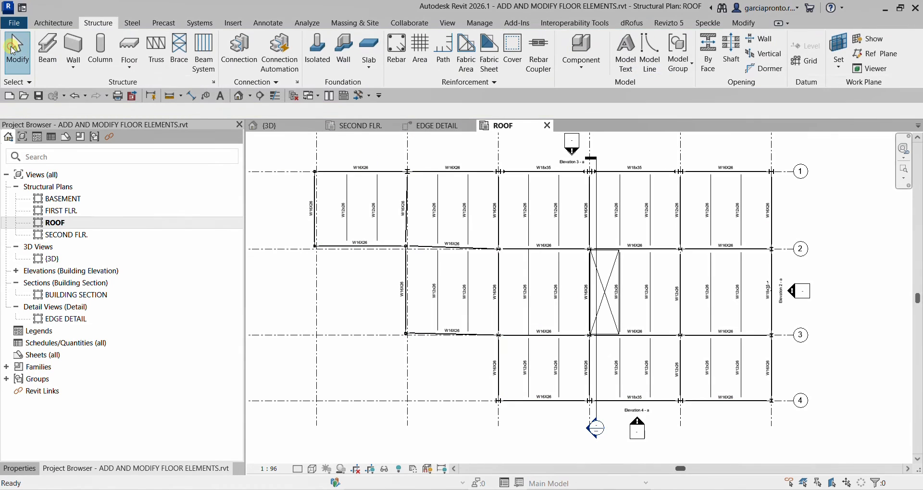
# - Examine how the roof deck follows the sloped beams in the 3D view and in the BUILDING SECTION view
pyautogui.click(291, 125)
pyautogui.keyDown('shift'); pyautogui.moveTo(685, 352); pyautogui.dragTo(609, 305, button='middle'); pyautogui.keyUp('shift')
pyautogui.scroll(5, 485, 281)
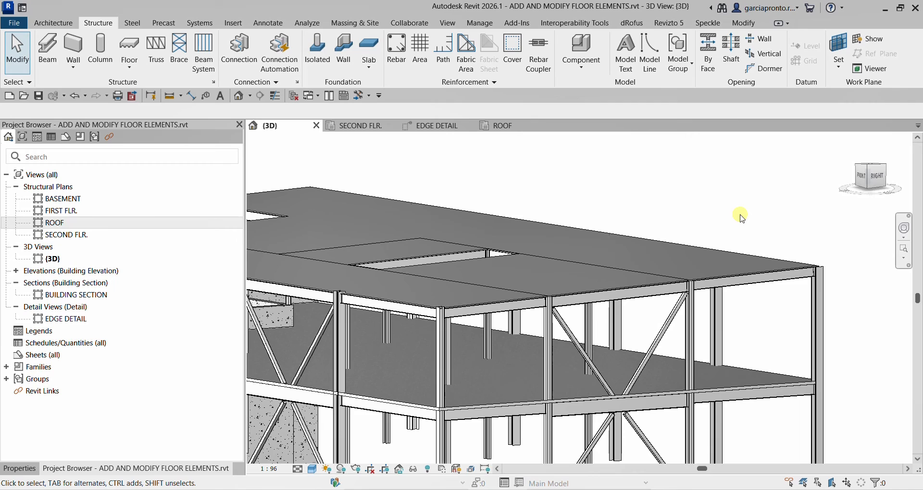
pyautogui.doubleClick(88, 296)
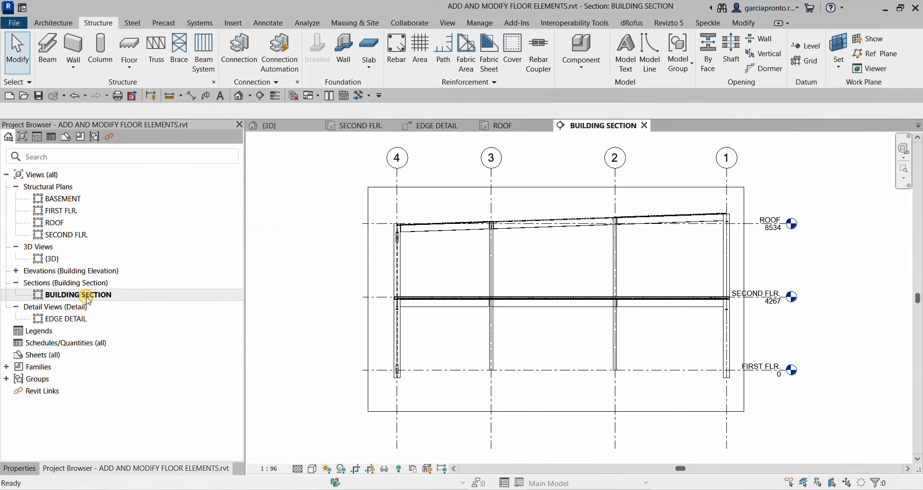
pyautogui.scroll(3, 474, 201)
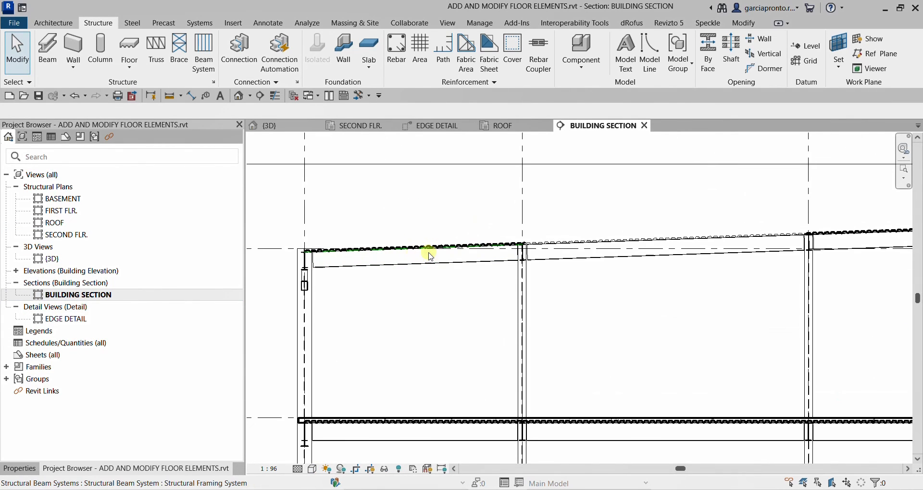
pyautogui.scroll(-2, 712, 247)
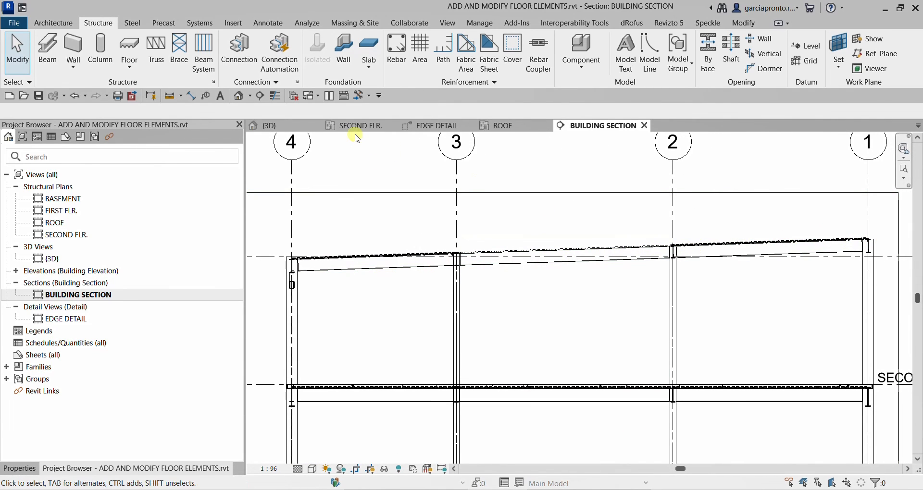
# - Return to the 3D view and orient it to the top-front-right isometric corner to review the whole building
pyautogui.click(279, 125)
pyautogui.scroll(-2, 471, 234)
pyautogui.keyDown('shift'); pyautogui.moveTo(582, 247); pyautogui.dragTo(585, 305, button='middle'); pyautogui.keyUp('shift')
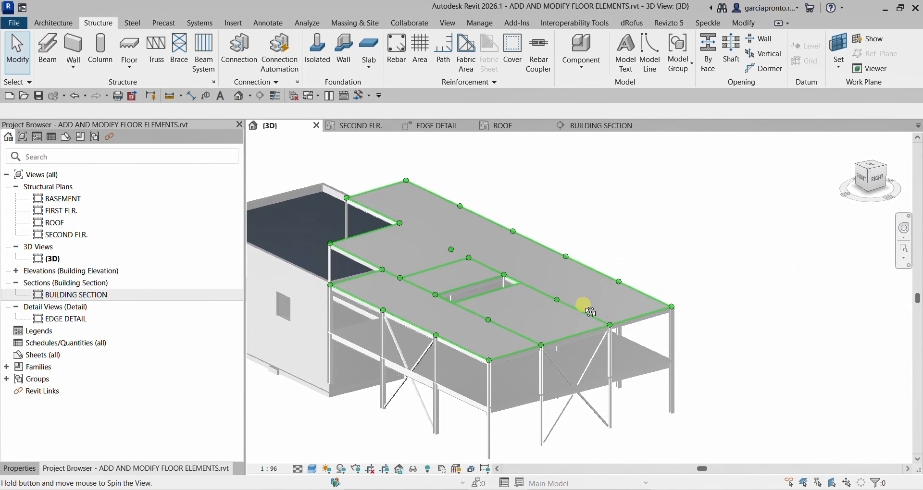
pyautogui.click(868, 175)
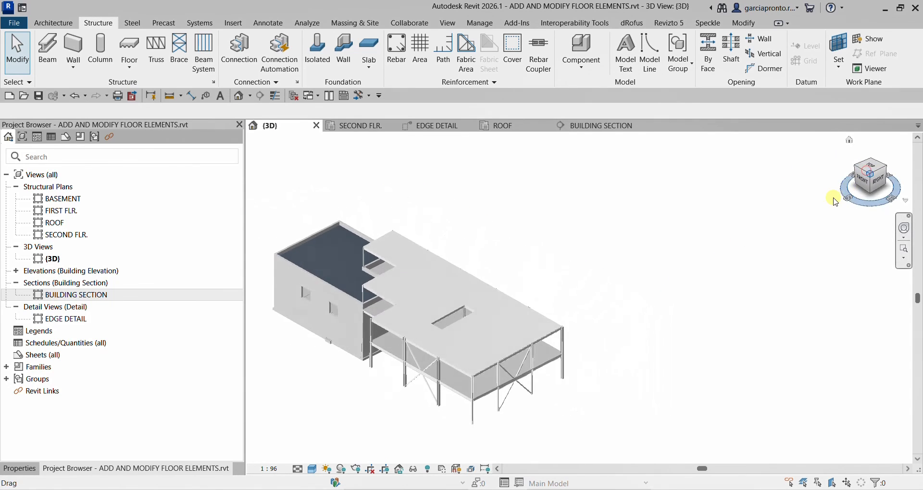